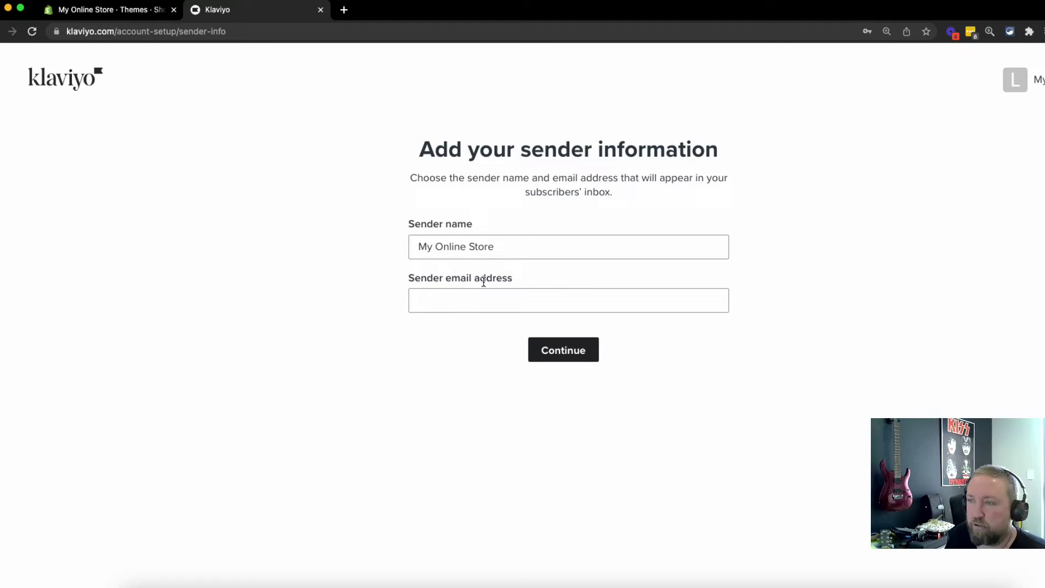
Step: Fill in the sender e-mail from autofill, continue, and pick Earn more revenue as the business goal
click(454, 297)
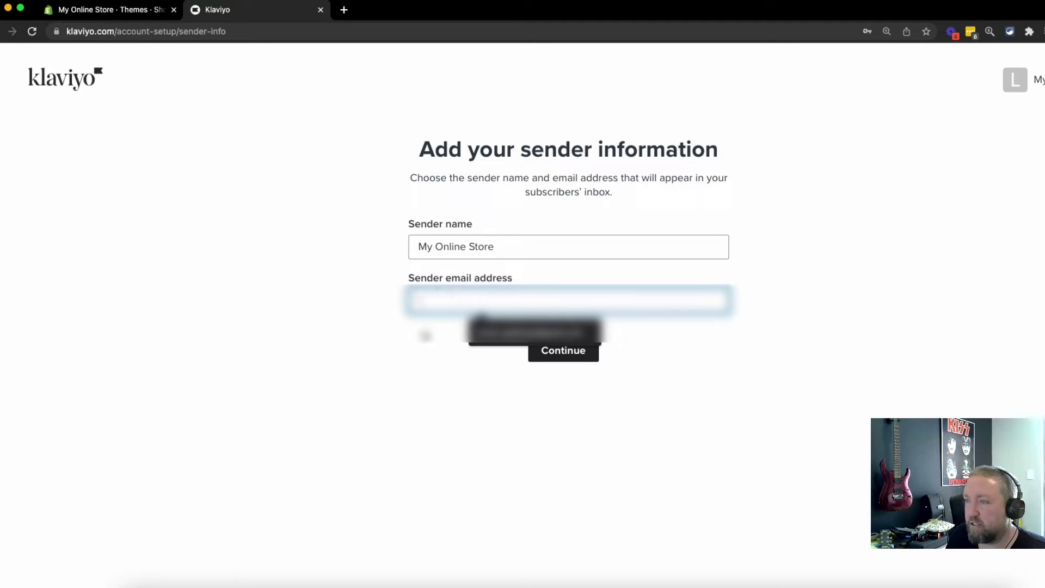
click(523, 332)
click(574, 350)
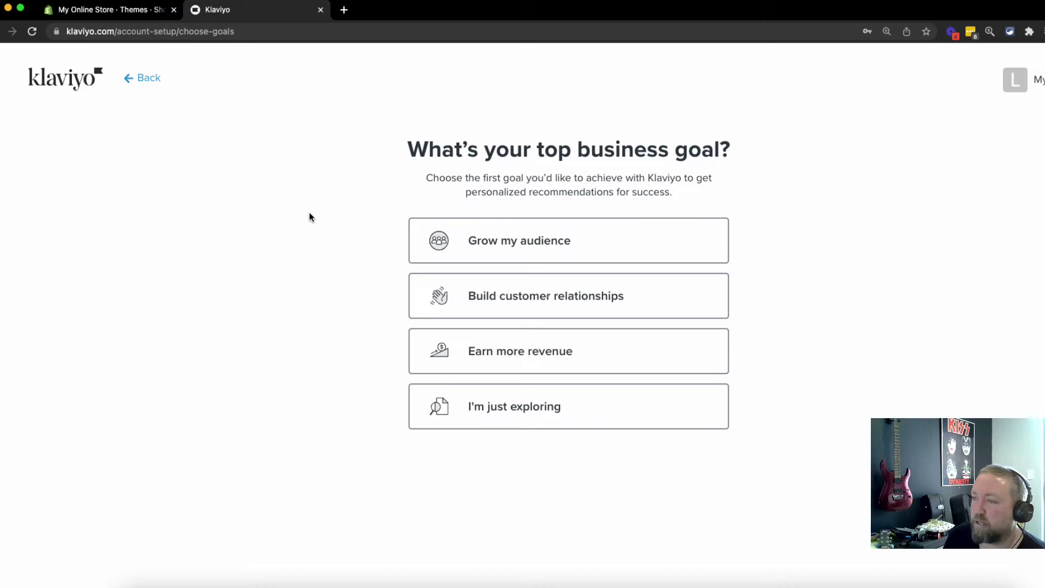
click(486, 357)
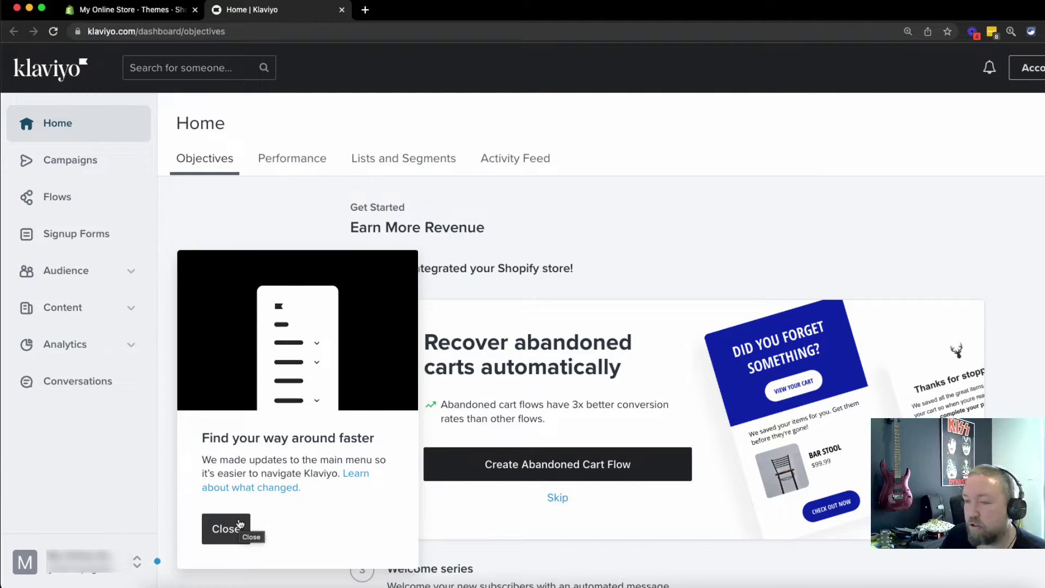
Step: Dismiss the navigation tip and go to the Campaigns page
click(240, 526)
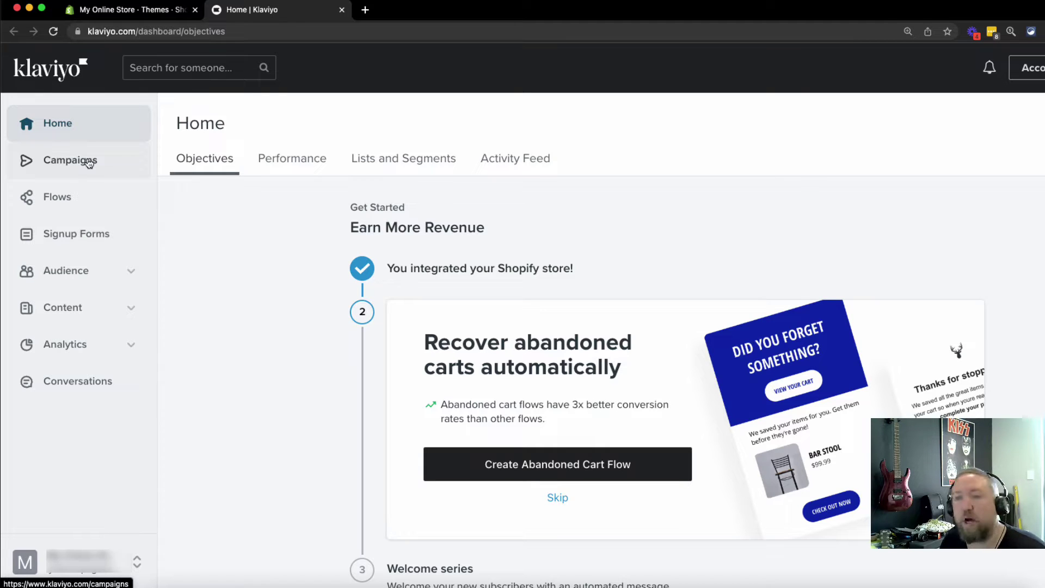
click(89, 163)
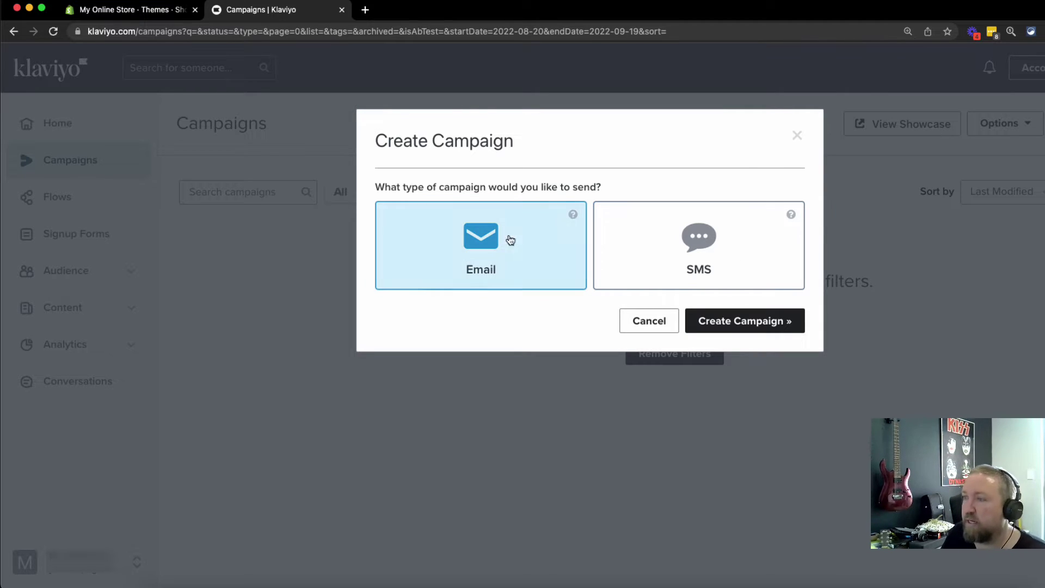
Step: Create the new email campaign and browse the available recipient lists and segments
click(782, 322)
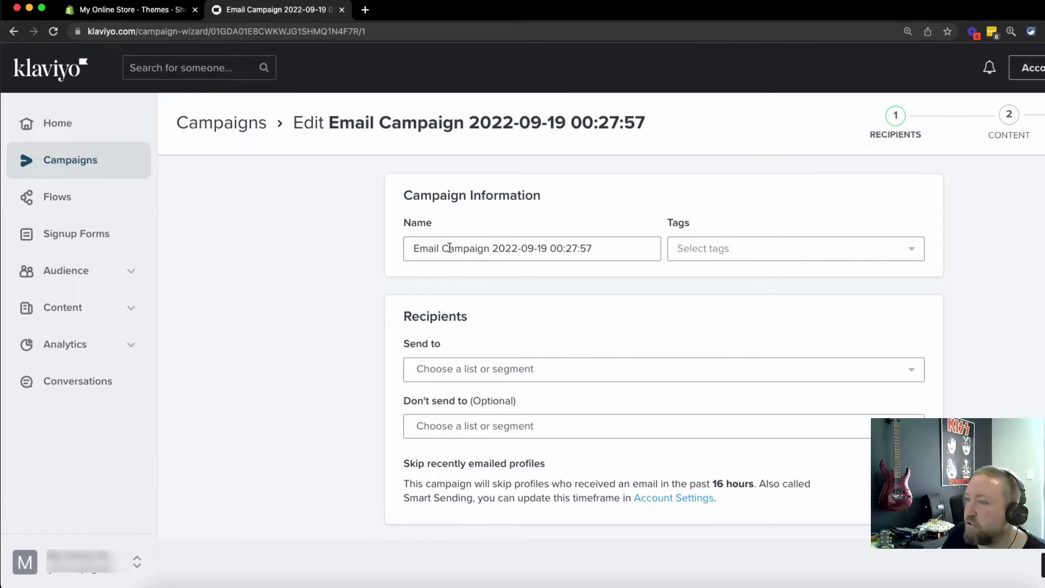
double_click(449, 247)
click(388, 276)
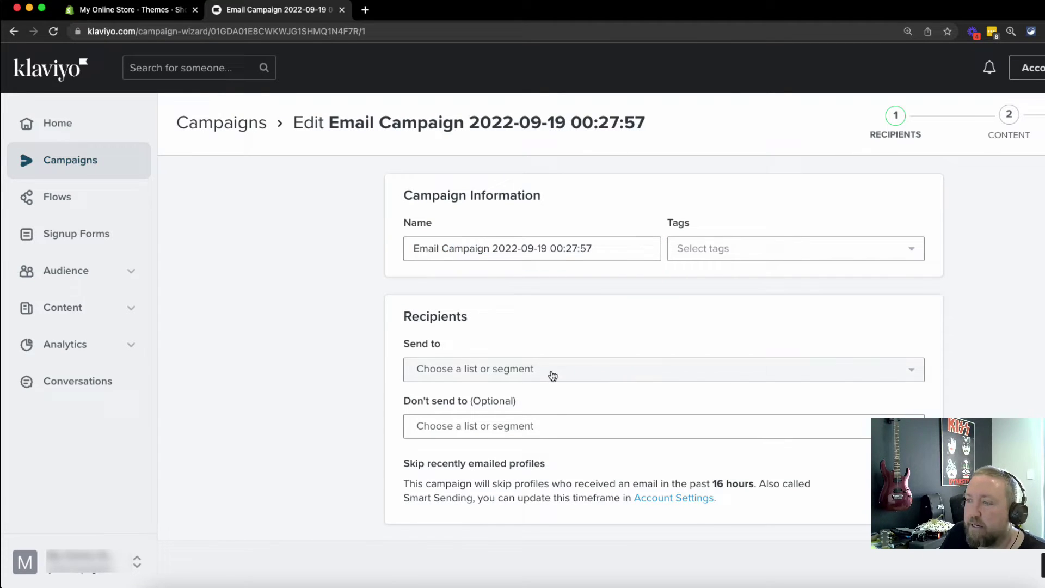
click(549, 375)
scroll(549, 326, down, 3)
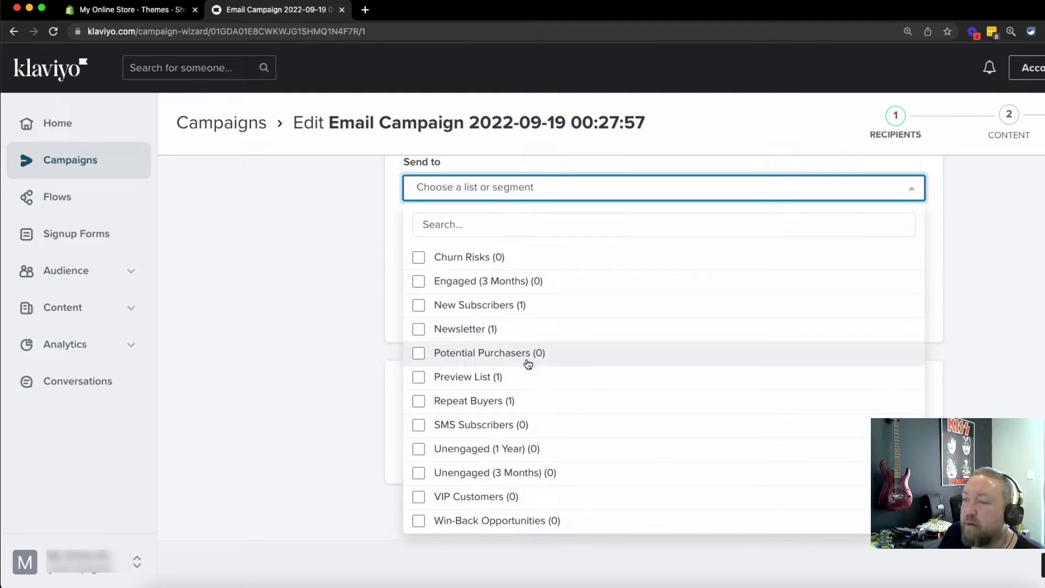
click(742, 194)
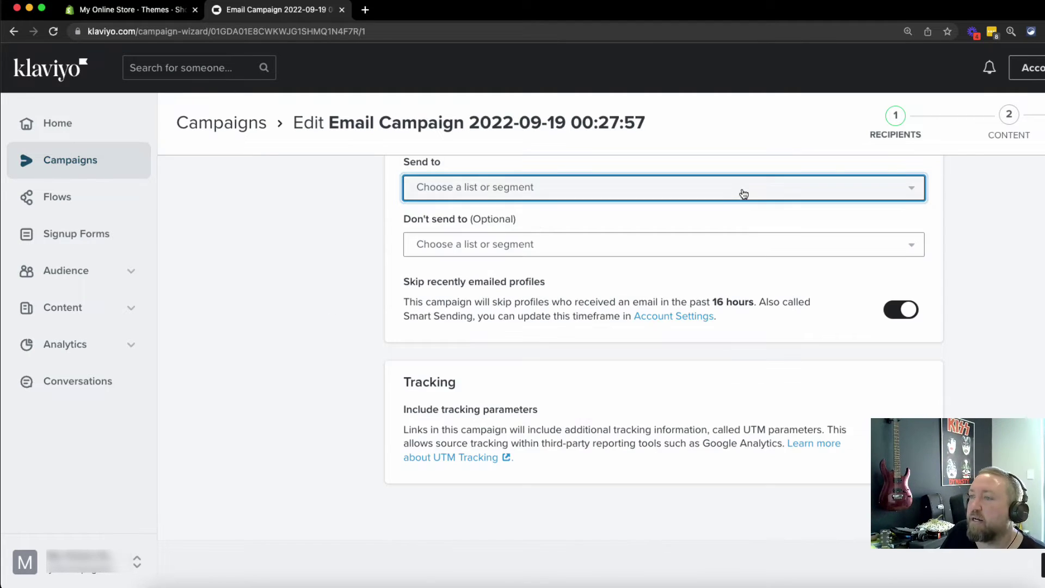
scroll(357, 306, up, 5)
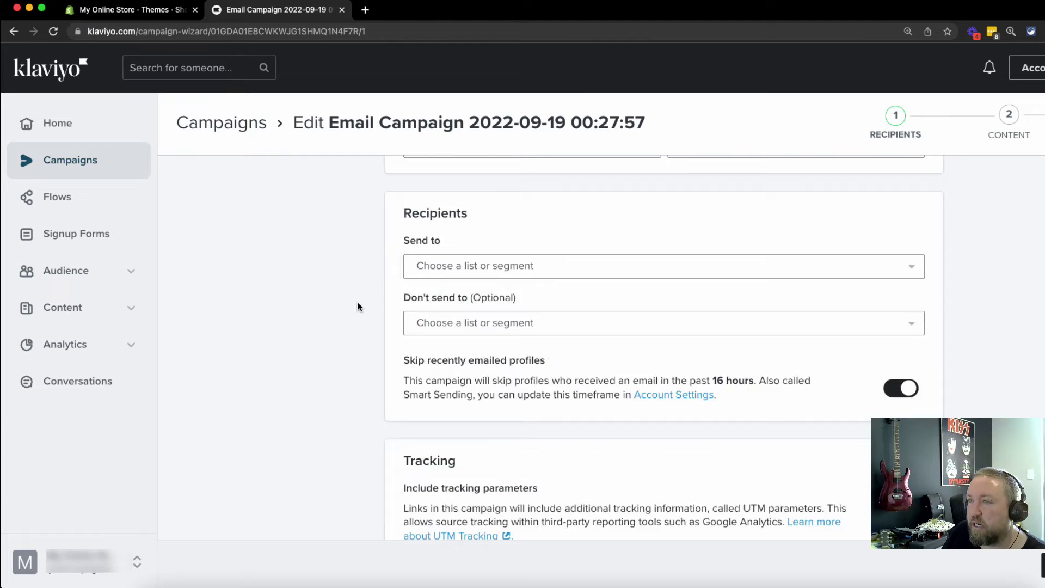
Step: Send the campaign to the New Subscribers list and continue to the content step
click(625, 371)
scroll(637, 370, down, 2)
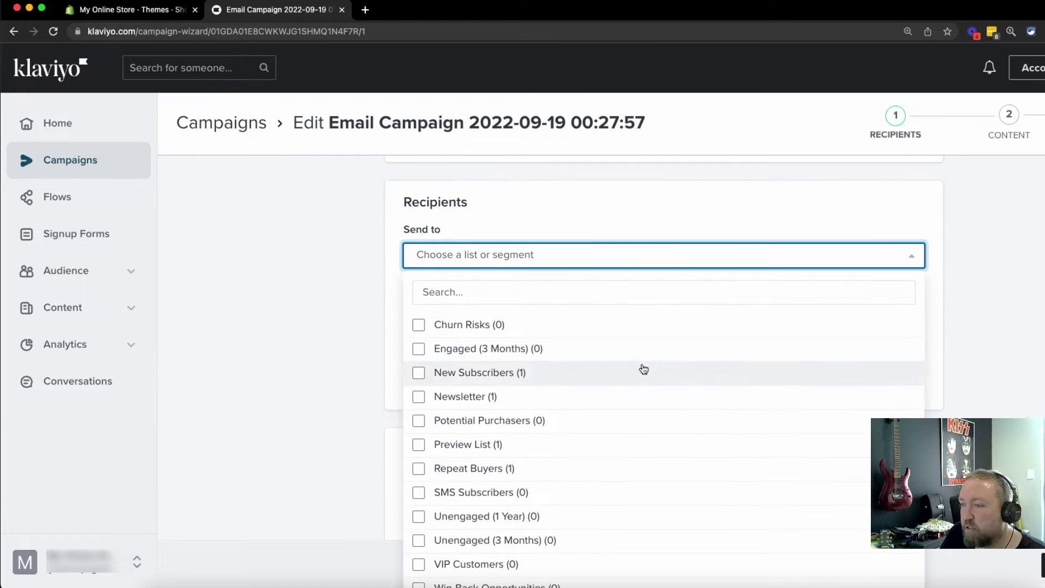
click(449, 375)
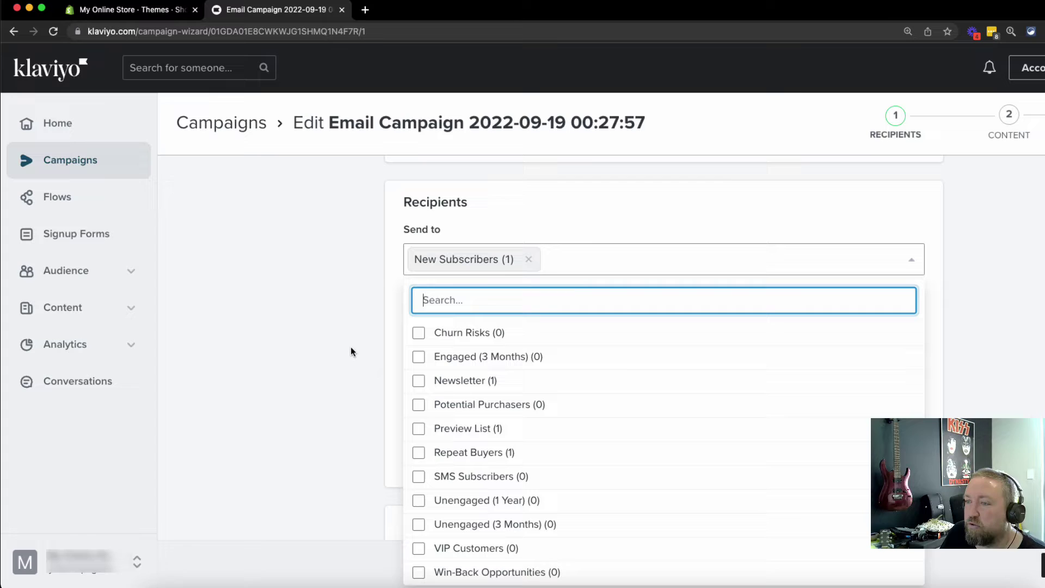
click(351, 342)
scroll(459, 263, up, 2)
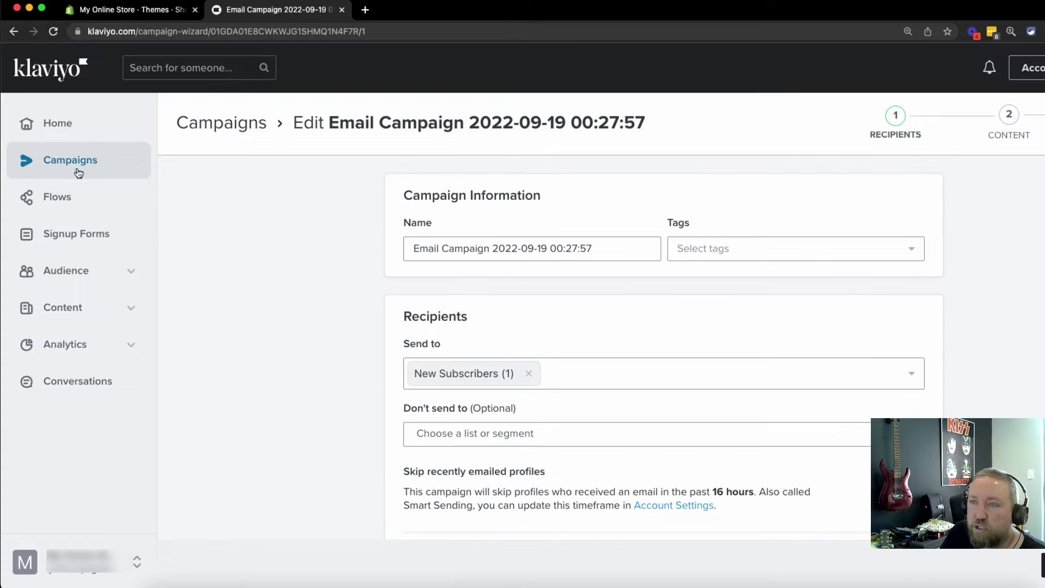
scroll(724, 293, down, 4)
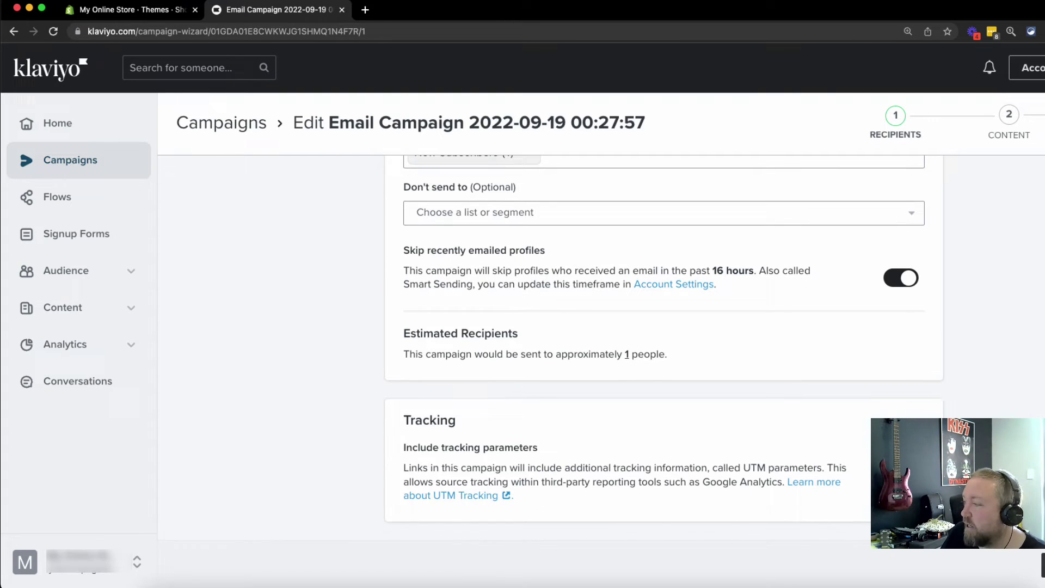
click(1043, 565)
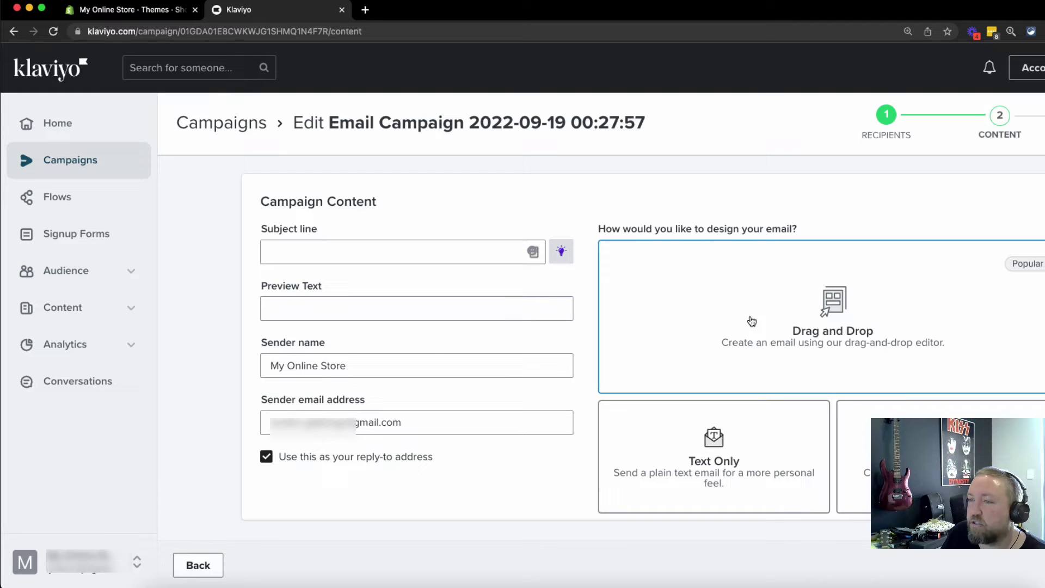
Step: Choose the Drag and Drop editor and browse Basic and Themed templates like Labor Day - Sale
click(775, 308)
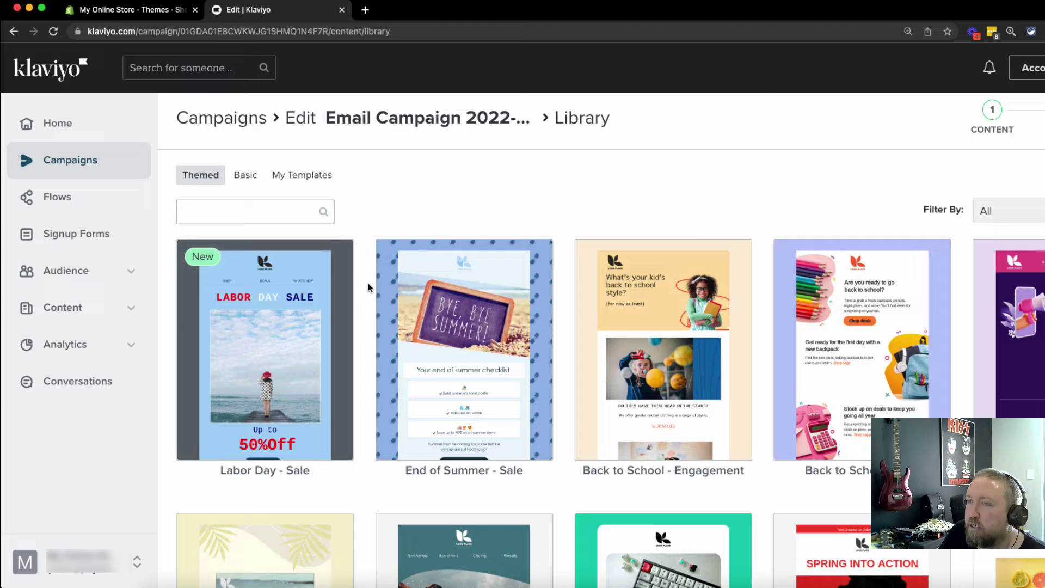
scroll(370, 291, down, 1)
click(250, 155)
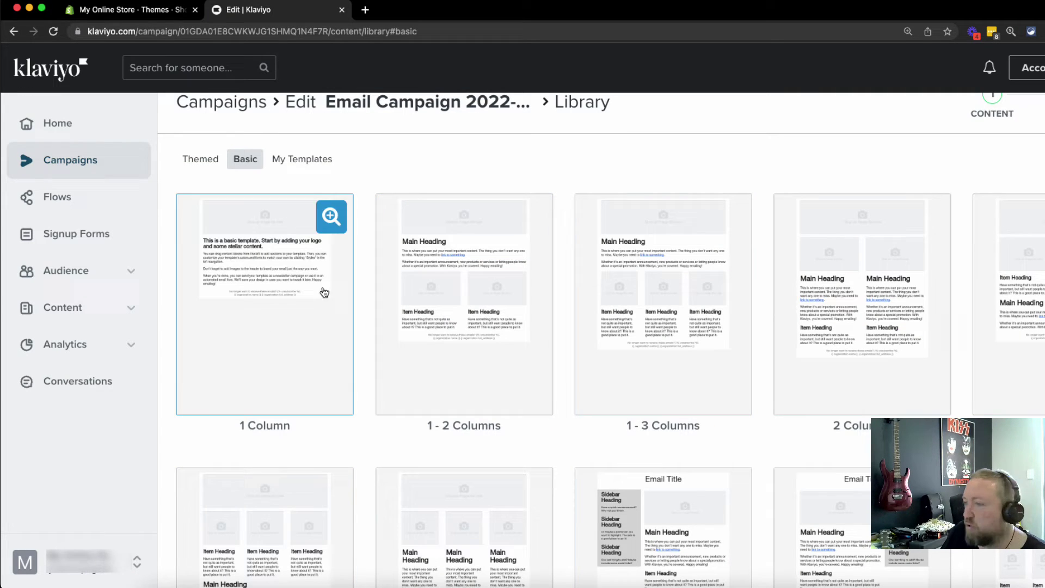
scroll(318, 420, down, 2)
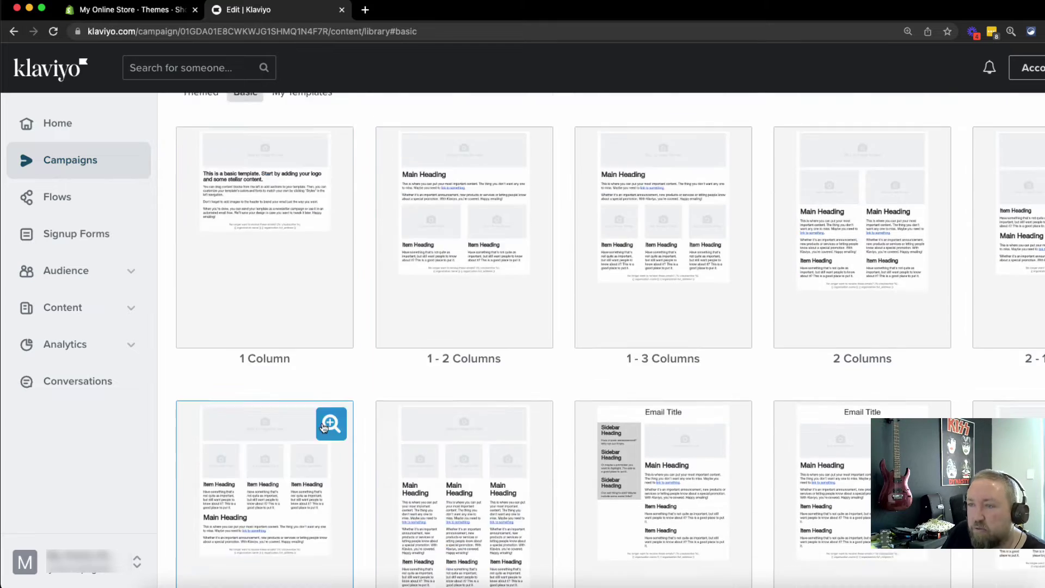
scroll(323, 427, up, 2)
click(202, 181)
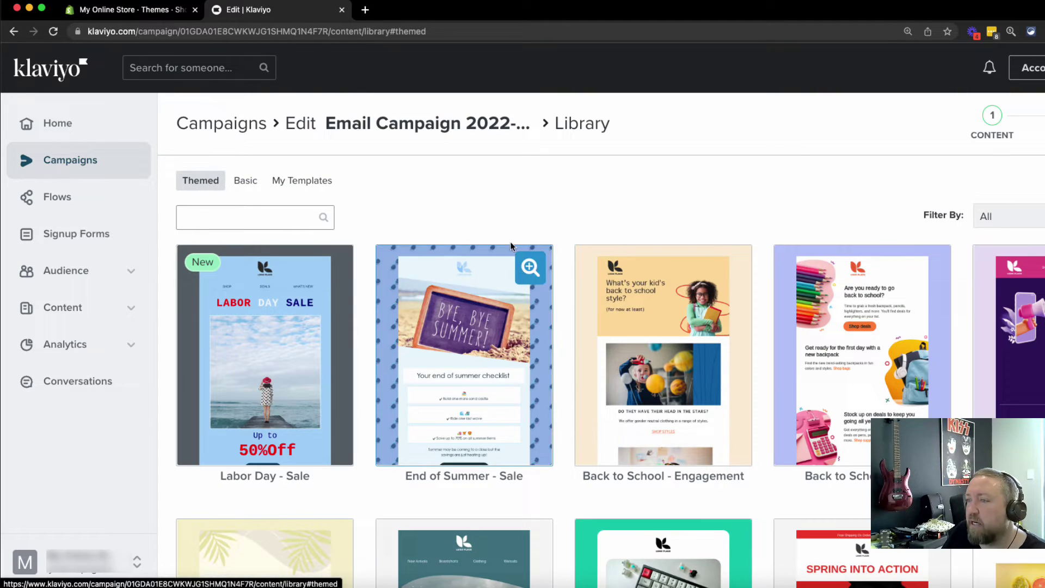
scroll(349, 284, down, 5)
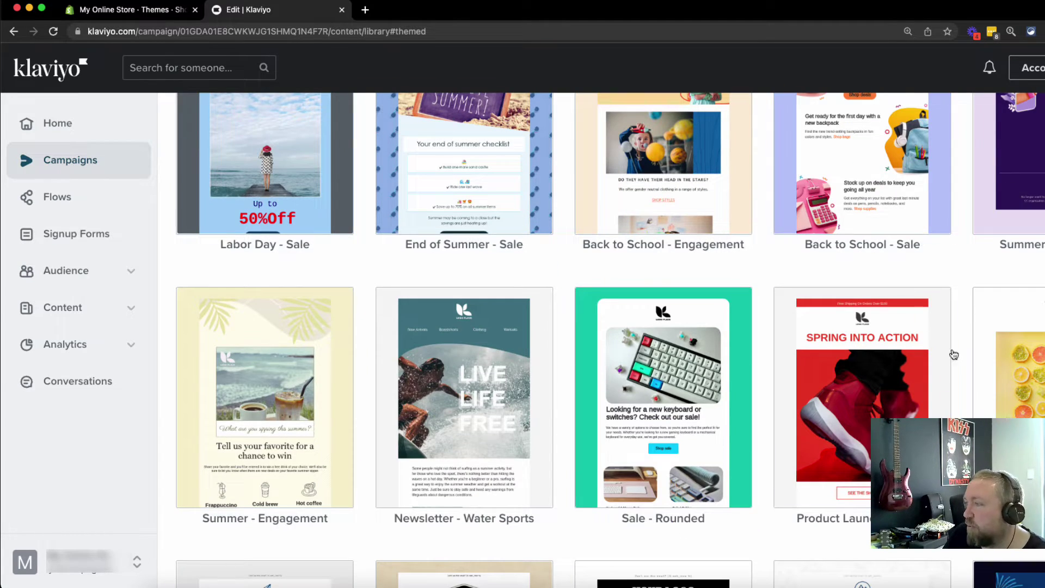
scroll(379, 326, down, 9)
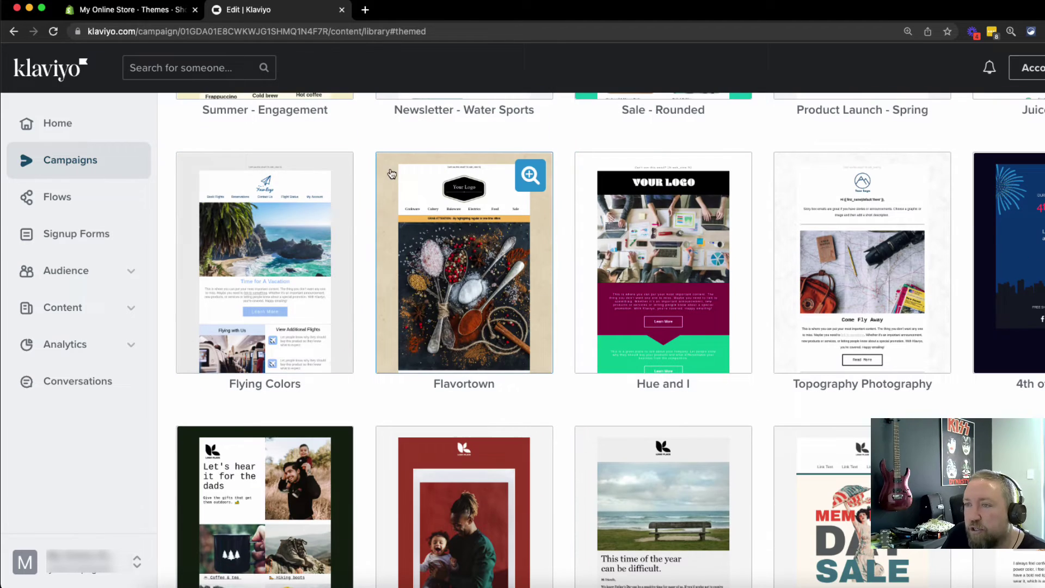
scroll(451, 332, up, 14)
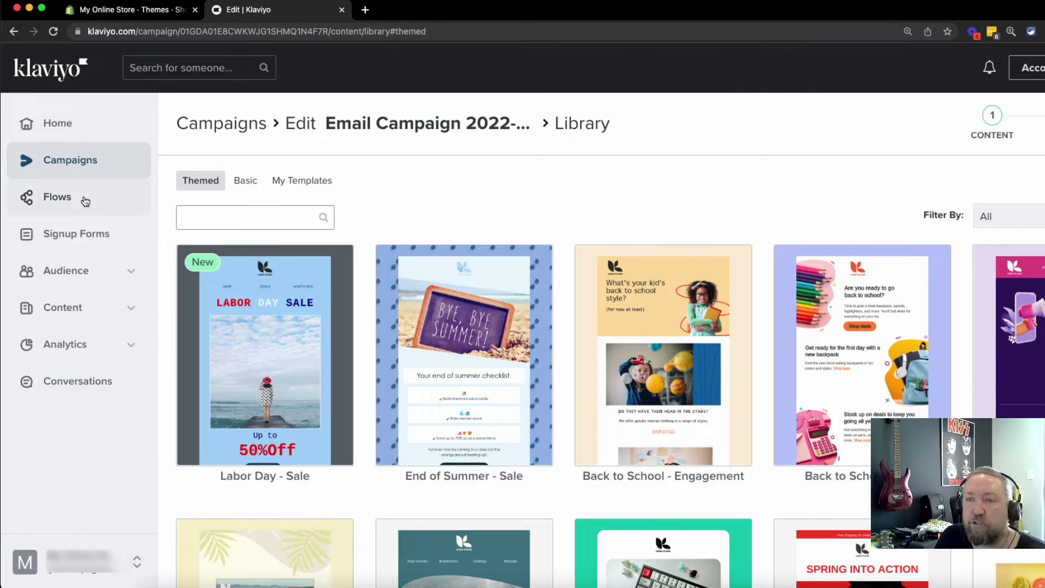
Step: Go to Flows and scroll through pre-built flows like Welcome Series and Abandoned Cart
click(61, 196)
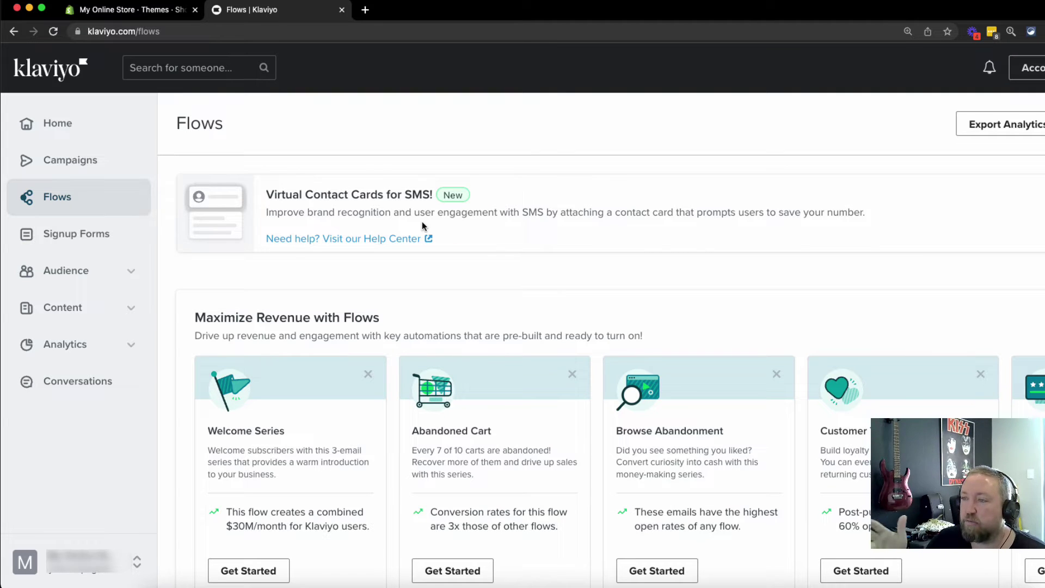
scroll(467, 230, down, 3)
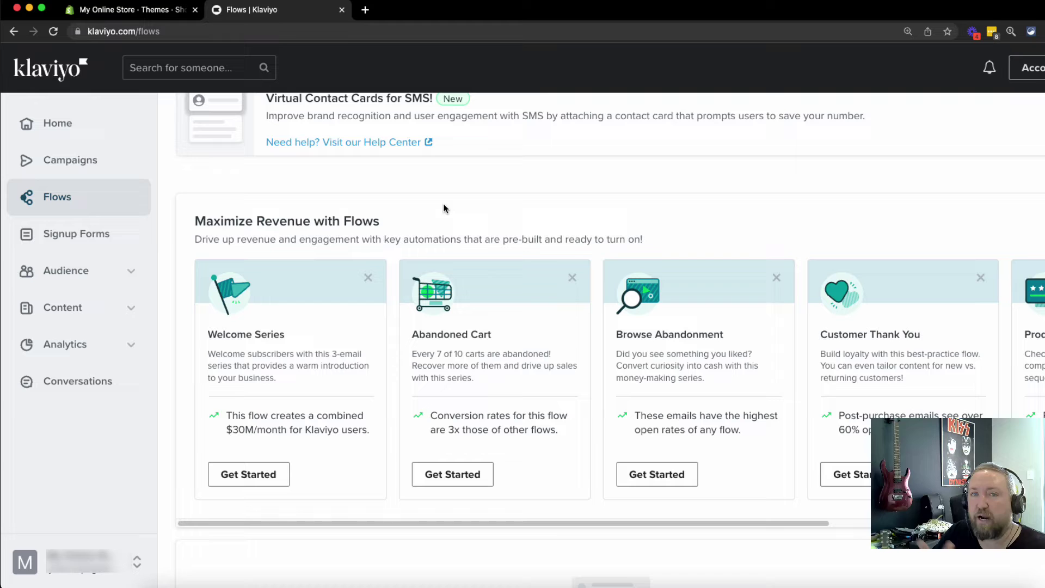
scroll(444, 209, down, 5)
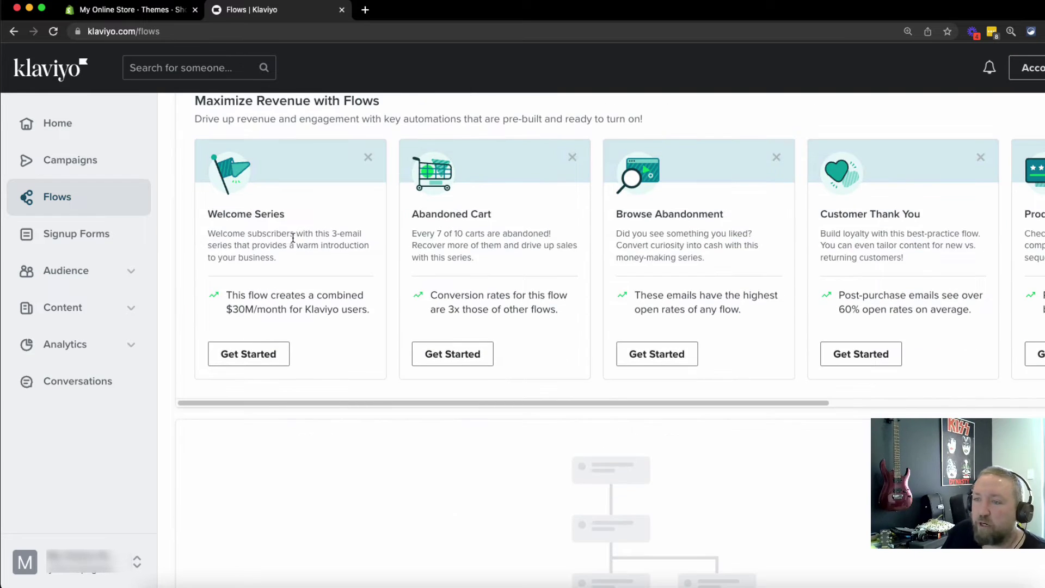
scroll(223, 248, up, 4)
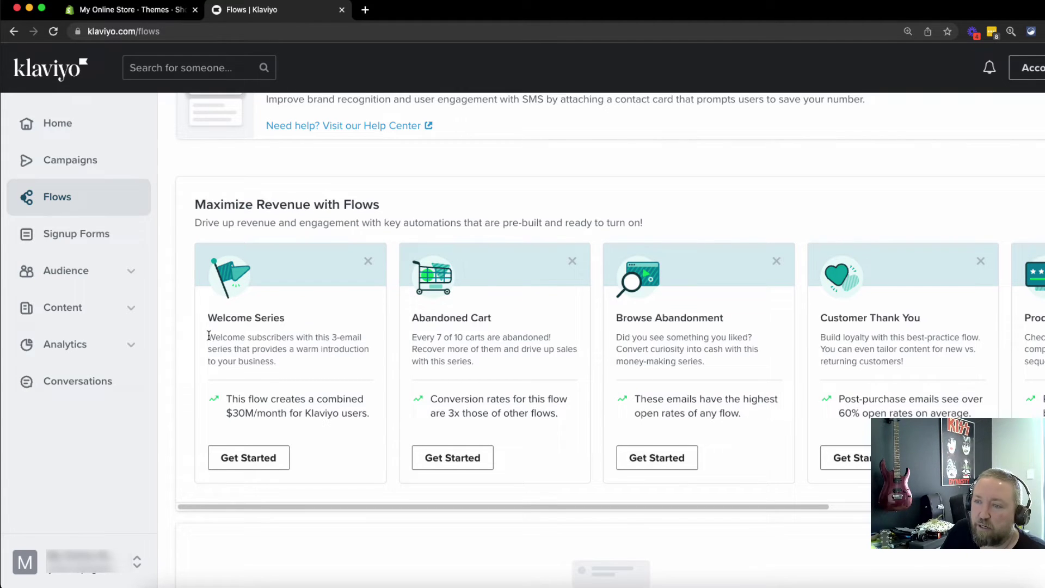
Step: Highlight the Welcome Series description, then return to the top of the Flows overview
drag(208, 335, 284, 362)
click(282, 339)
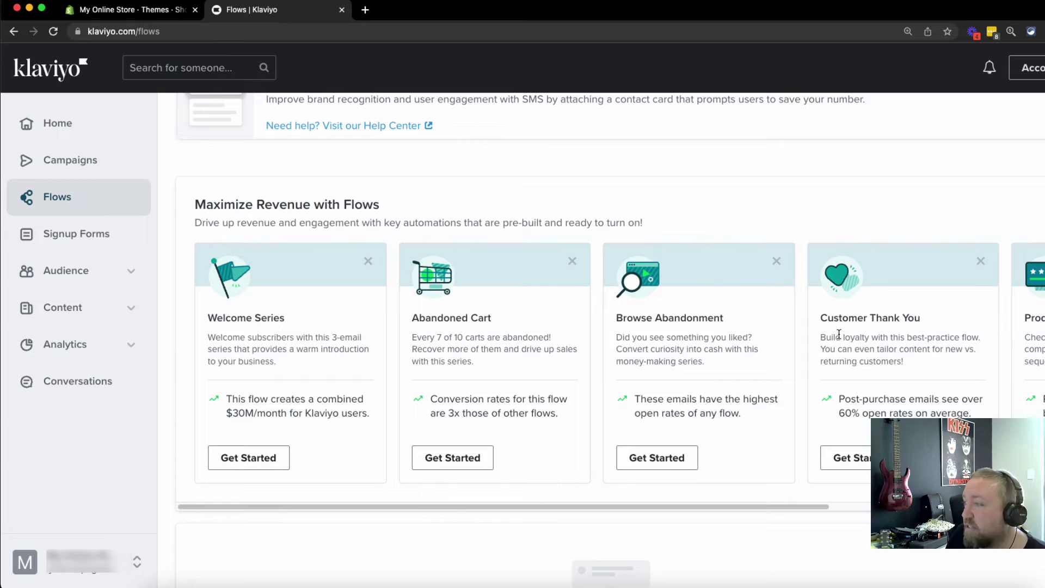
drag(673, 508, 831, 506)
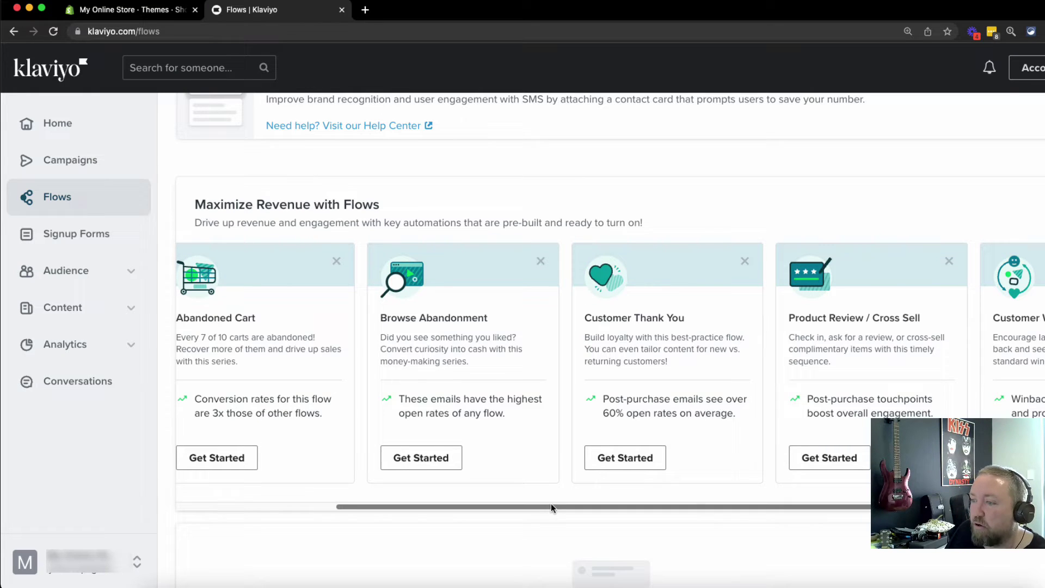
drag(549, 508, 315, 529)
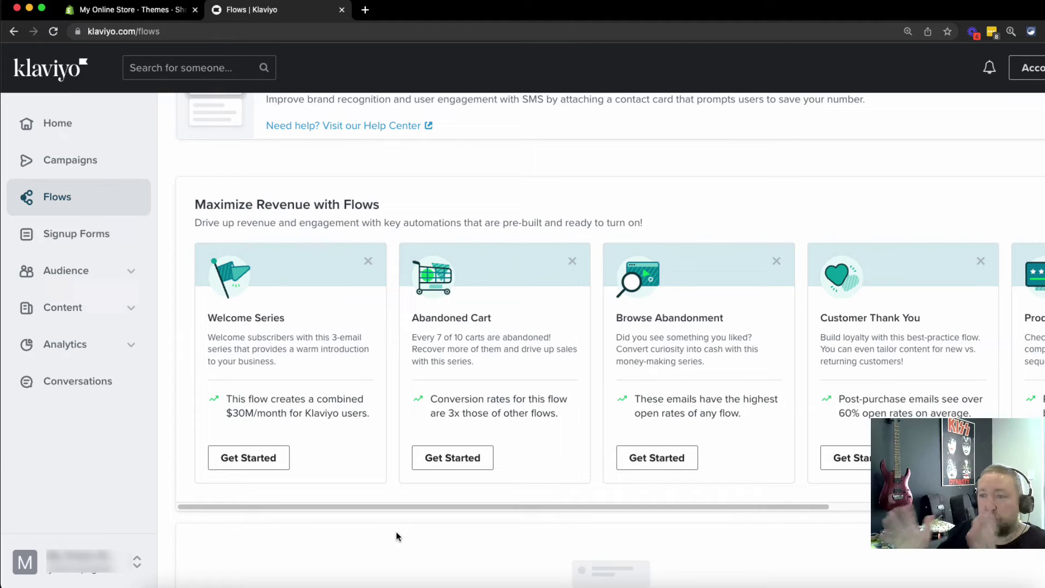
scroll(399, 537, up, 3)
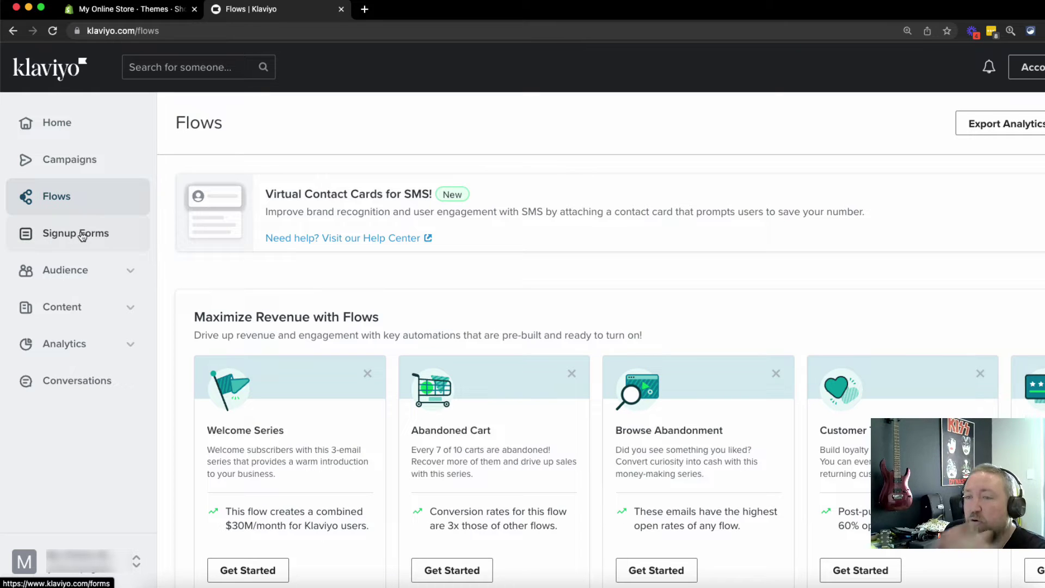
Step: Open Signup Forms, browse the templates, and start a form from the Subscribe for coupon template
click(81, 234)
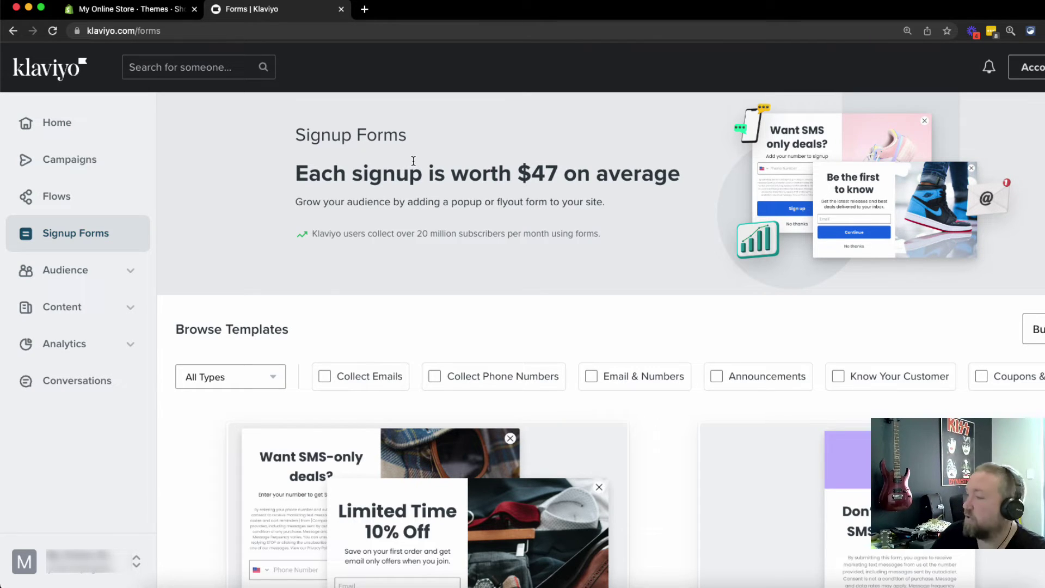
scroll(450, 223, down, 3)
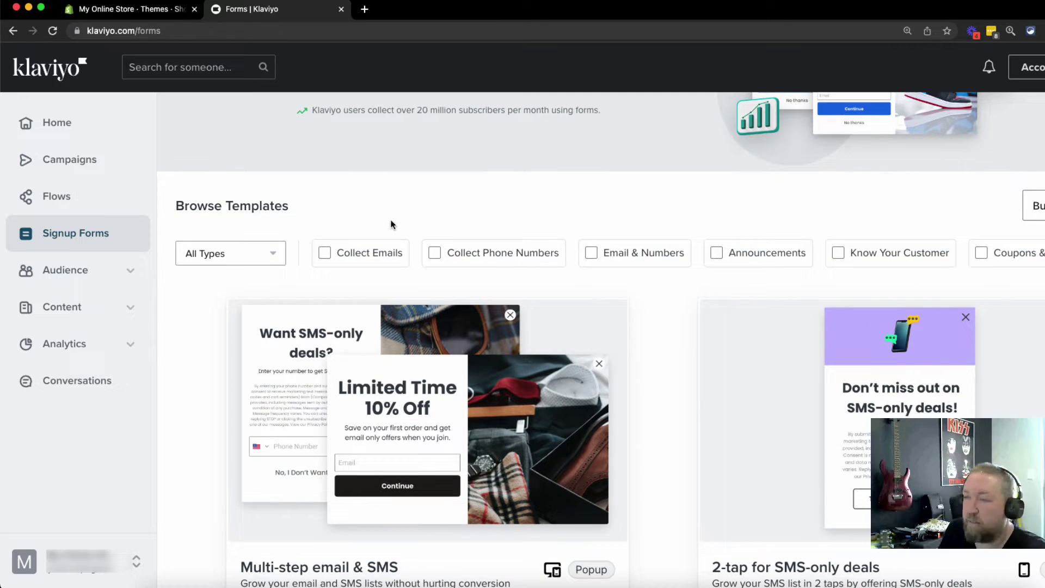
scroll(204, 302, down, 1)
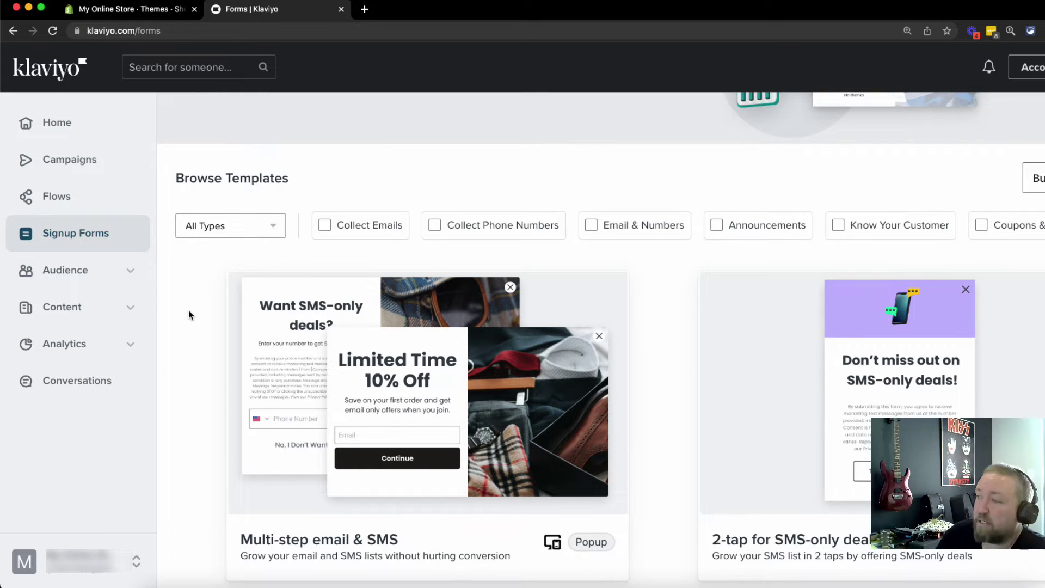
scroll(189, 311, down, 10)
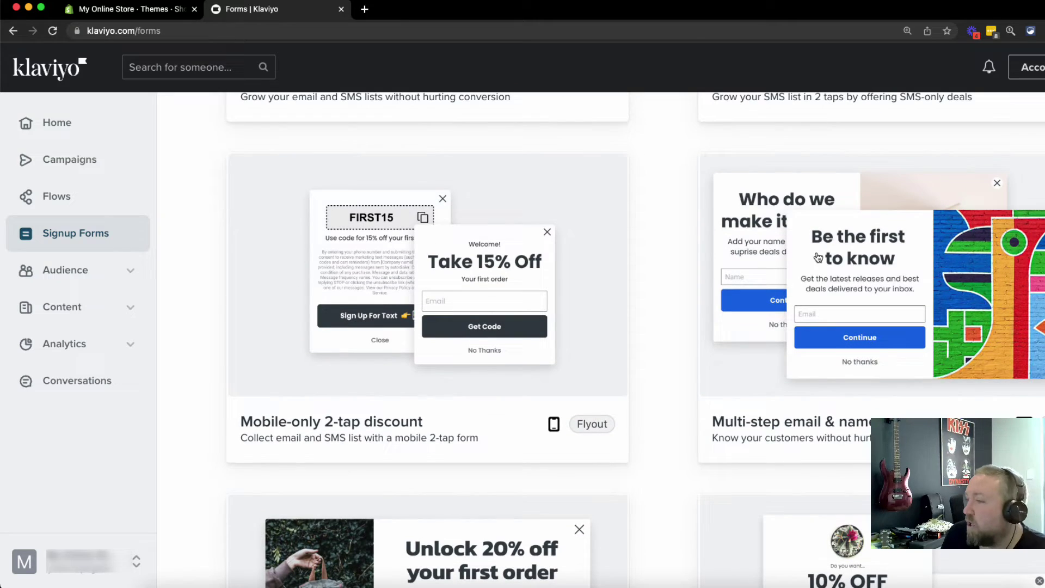
scroll(239, 305, down, 3)
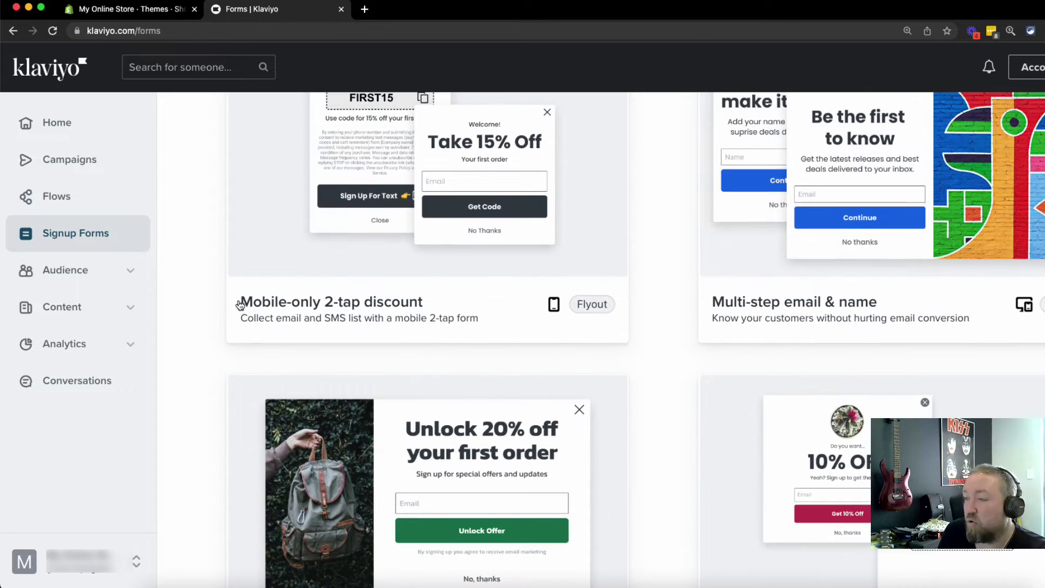
scroll(240, 304, down, 5)
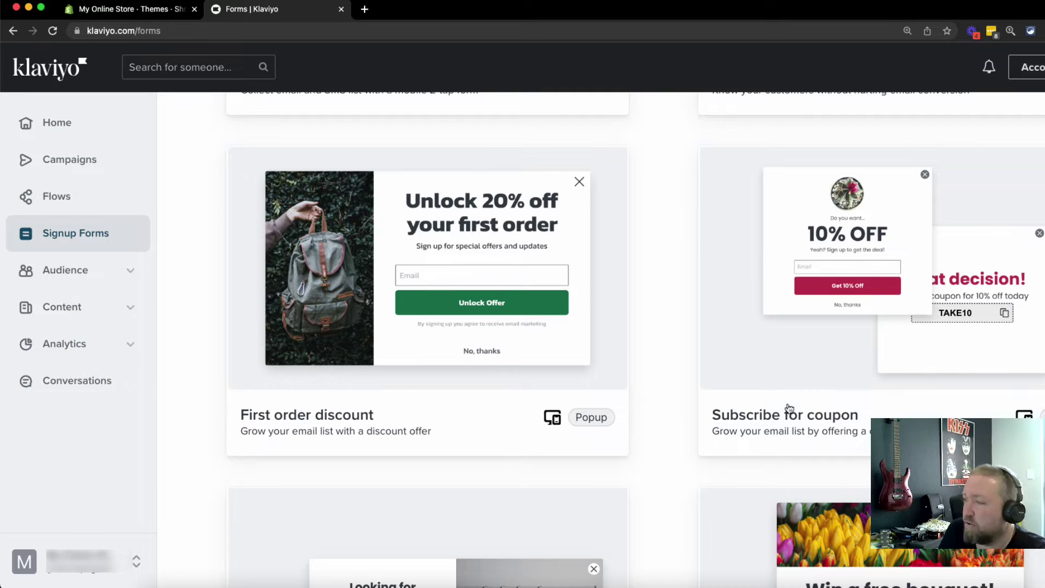
scroll(871, 359, up, 8)
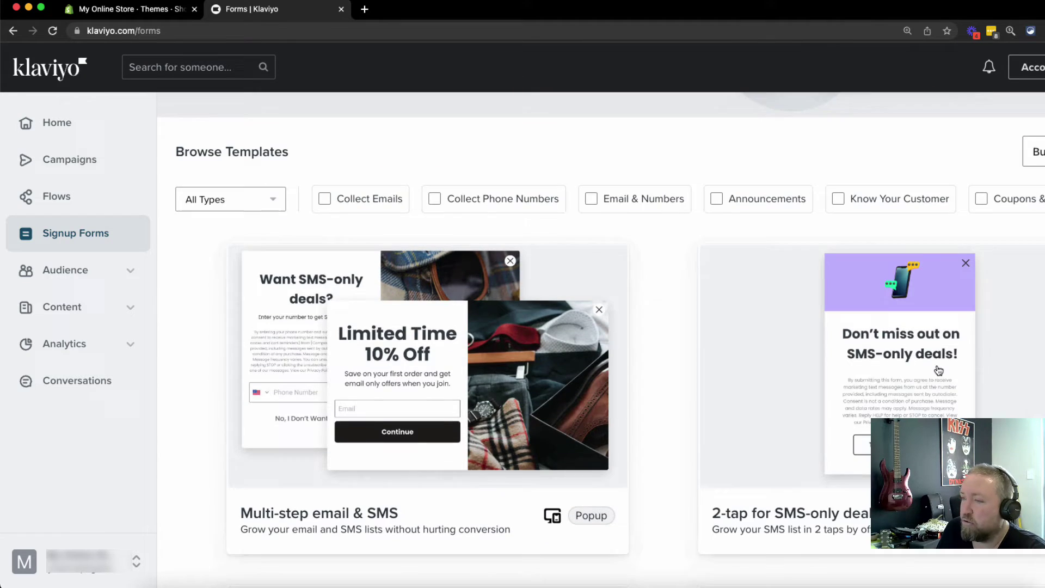
scroll(354, 381, down, 2)
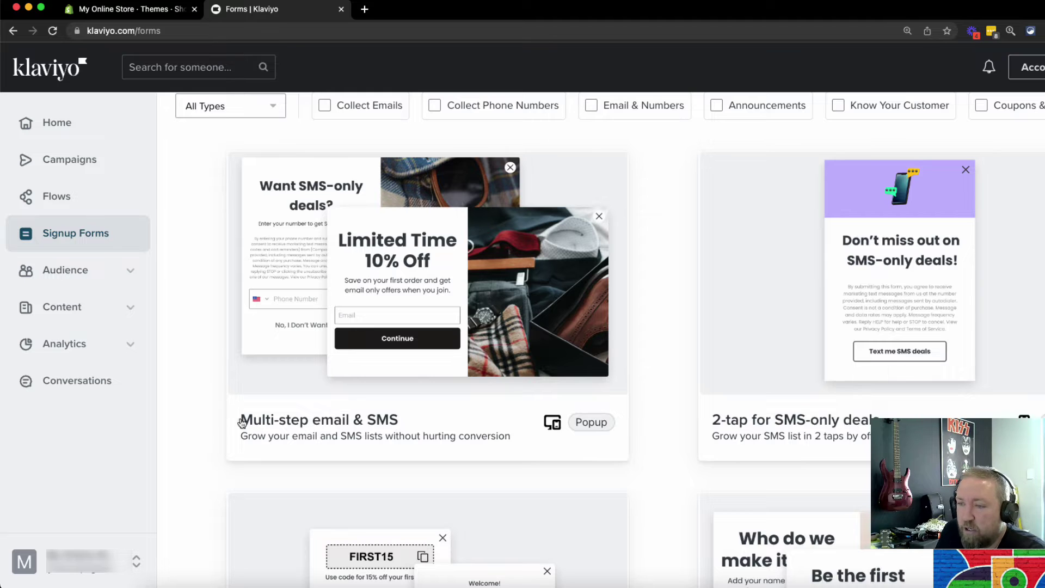
scroll(870, 366, down, 6)
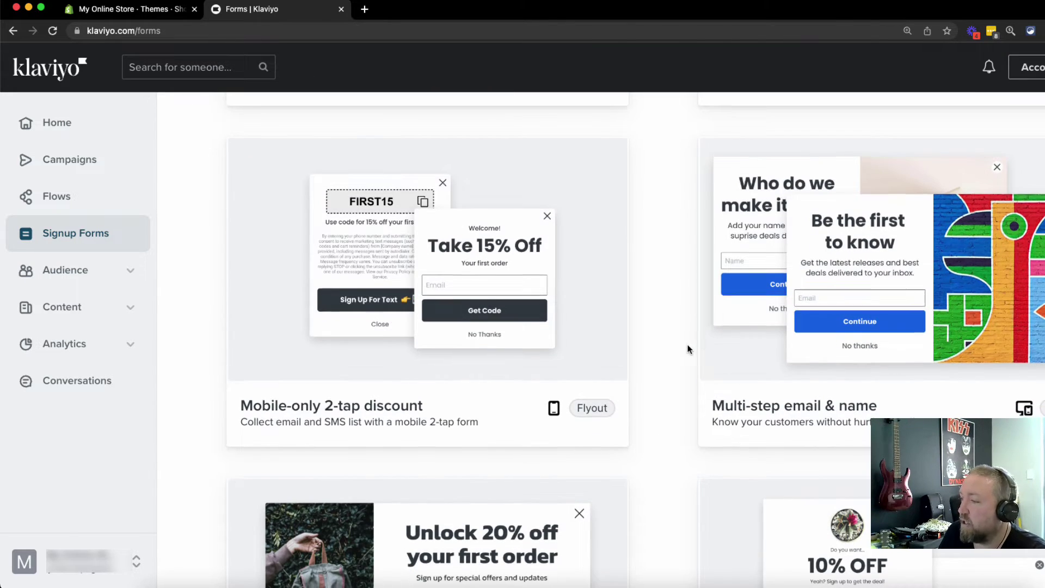
scroll(689, 350, down, 2)
scroll(695, 430, down, 2)
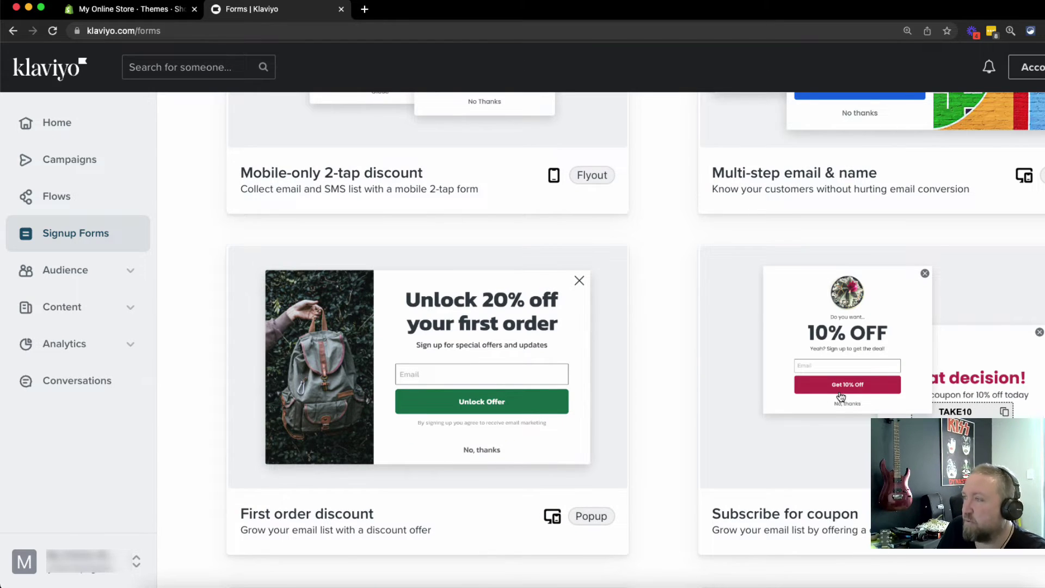
scroll(841, 396, up, 2)
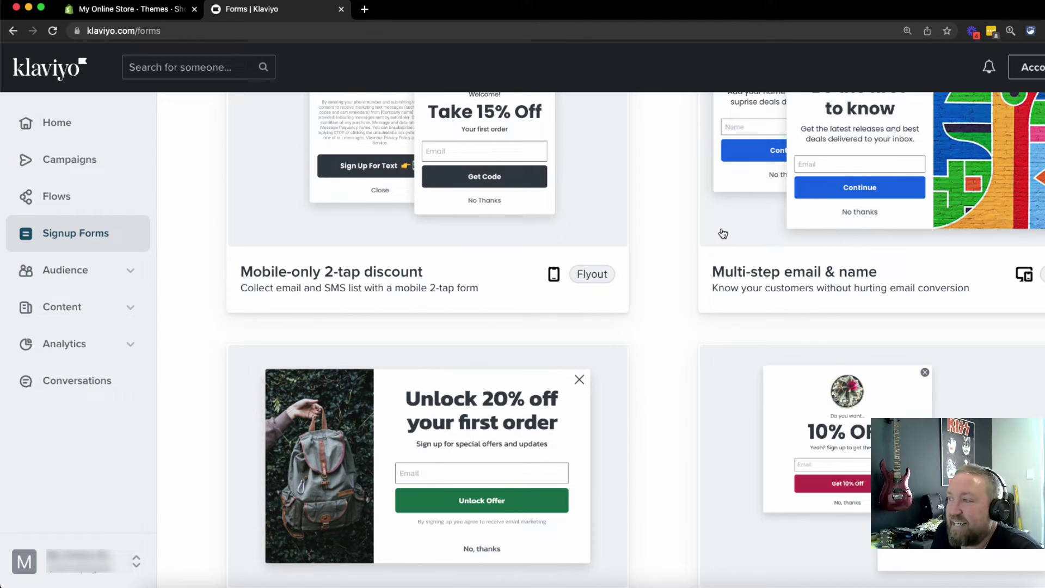
scroll(726, 227, down, 2)
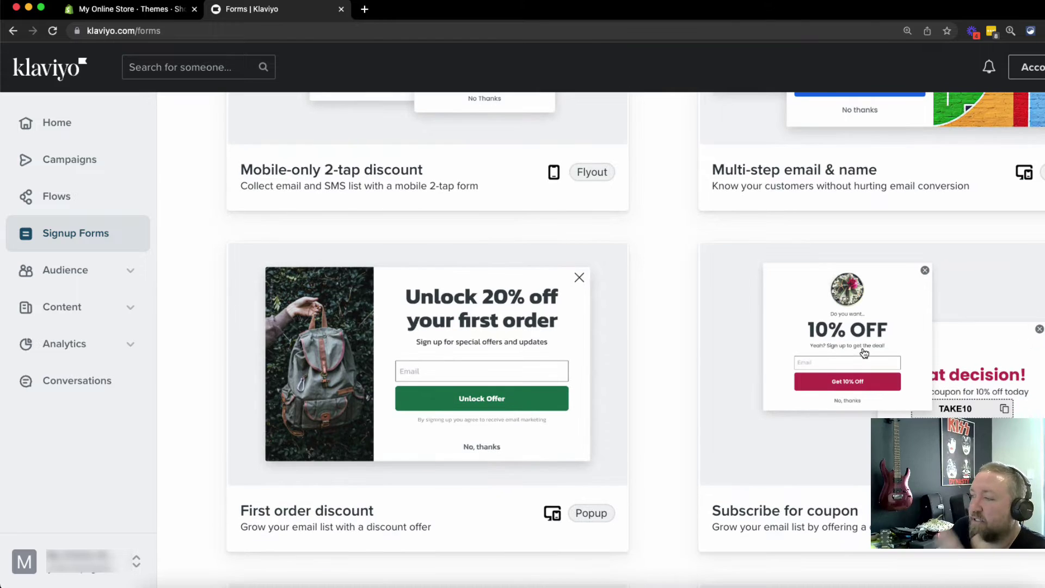
click(775, 324)
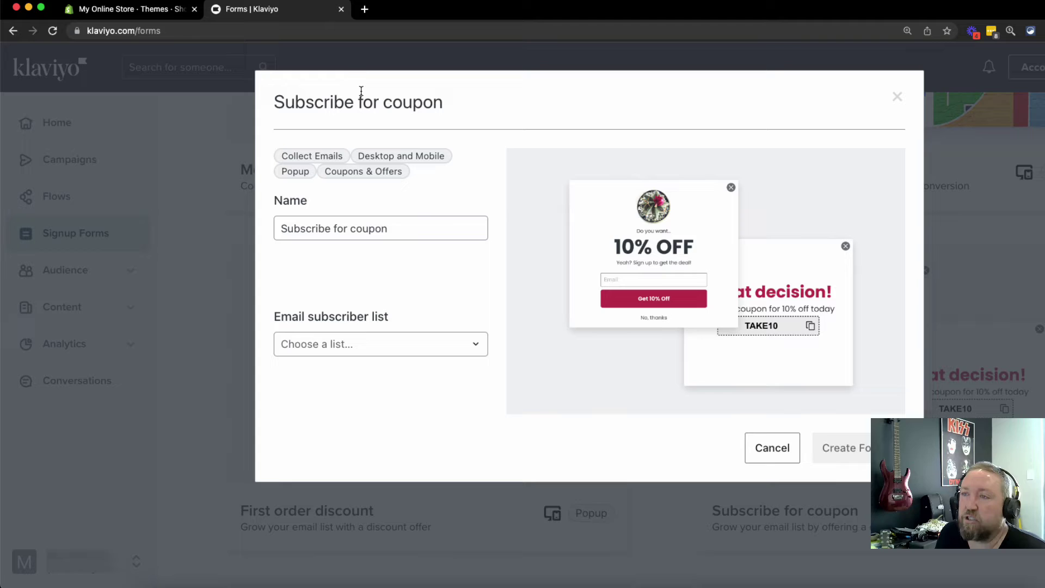
Step: Check the form name 'Subscribe for coupon' and send its sign-ups to the Newsletter list
click(388, 225)
click(318, 260)
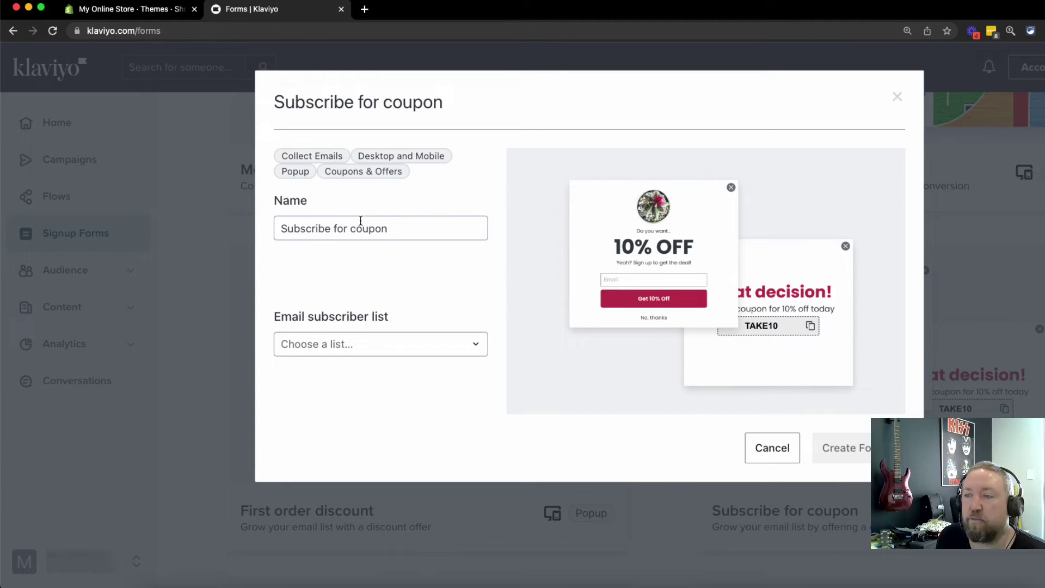
click(450, 350)
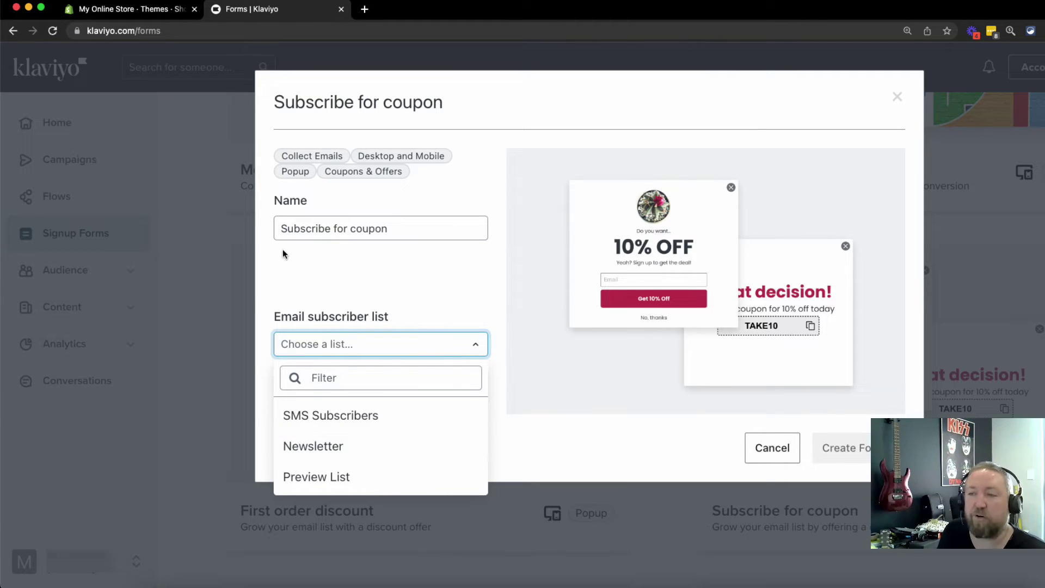
click(345, 444)
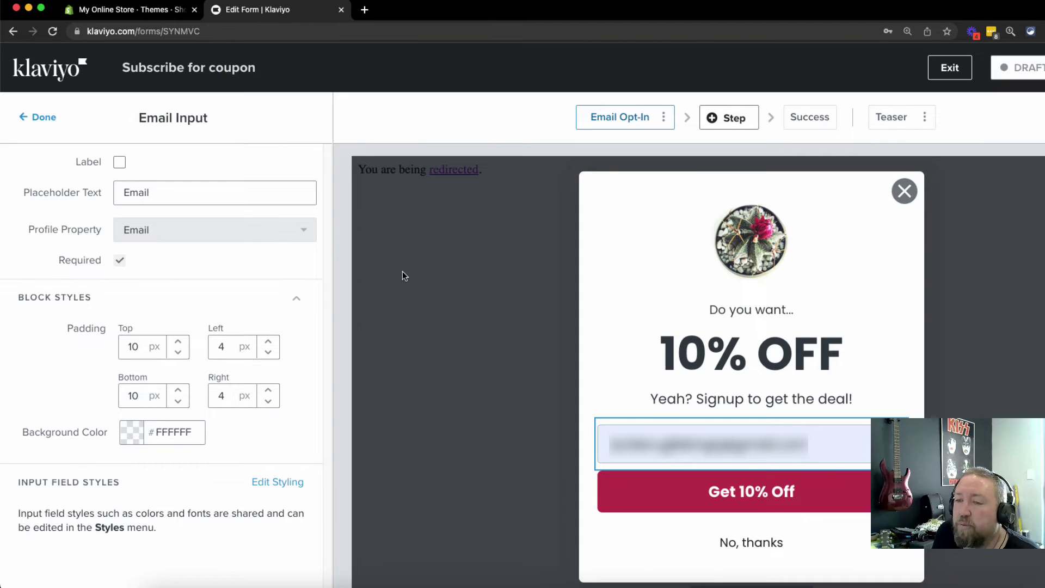
Step: Change the popup headline from 10% OFF to 15% OFF
click(736, 258)
click(735, 348)
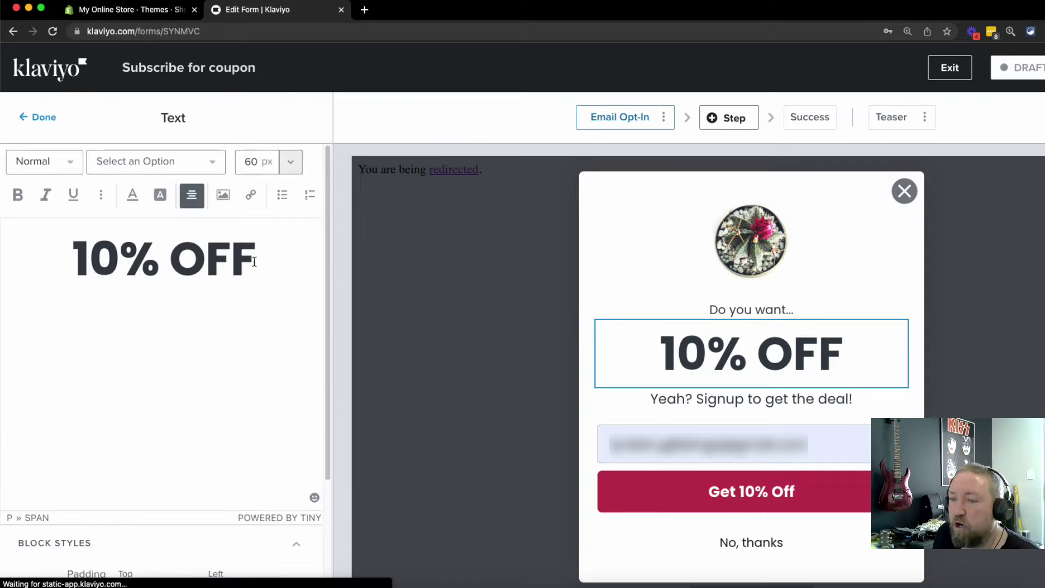
scroll(163, 316, down, 3)
scroll(245, 321, up, 2)
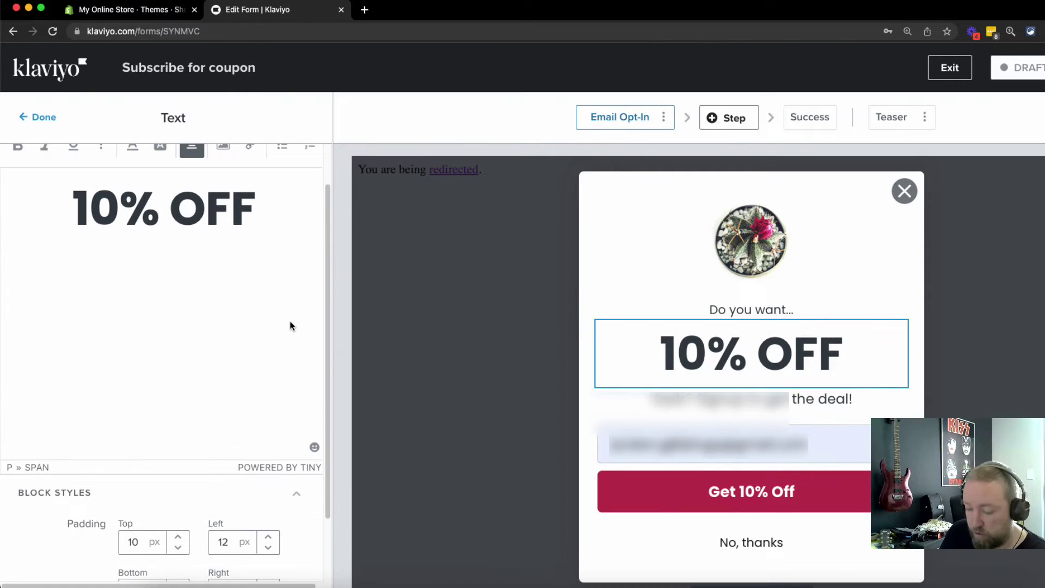
key(super+minus)
key(super+minus)
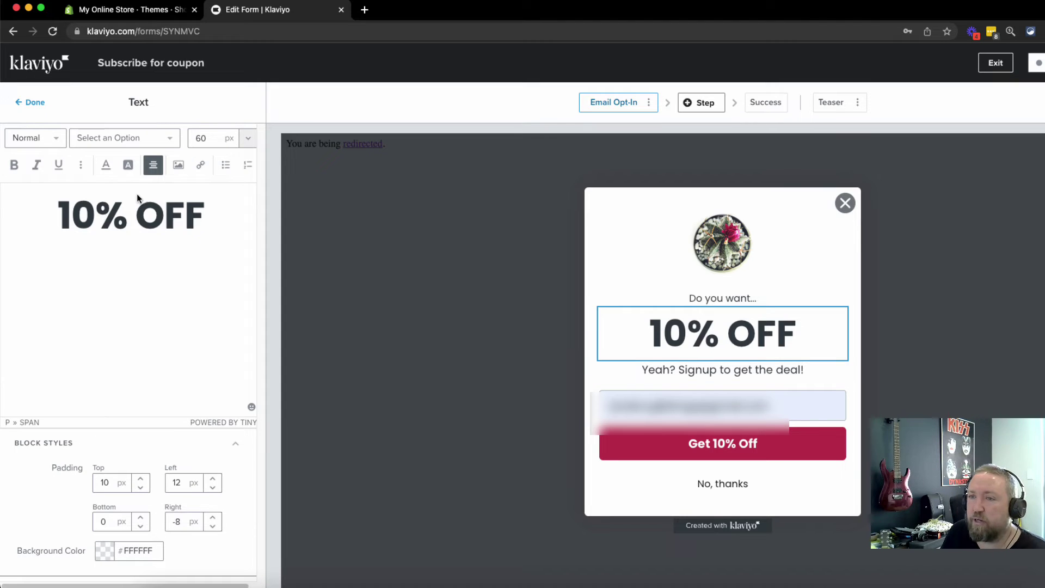
click(97, 218)
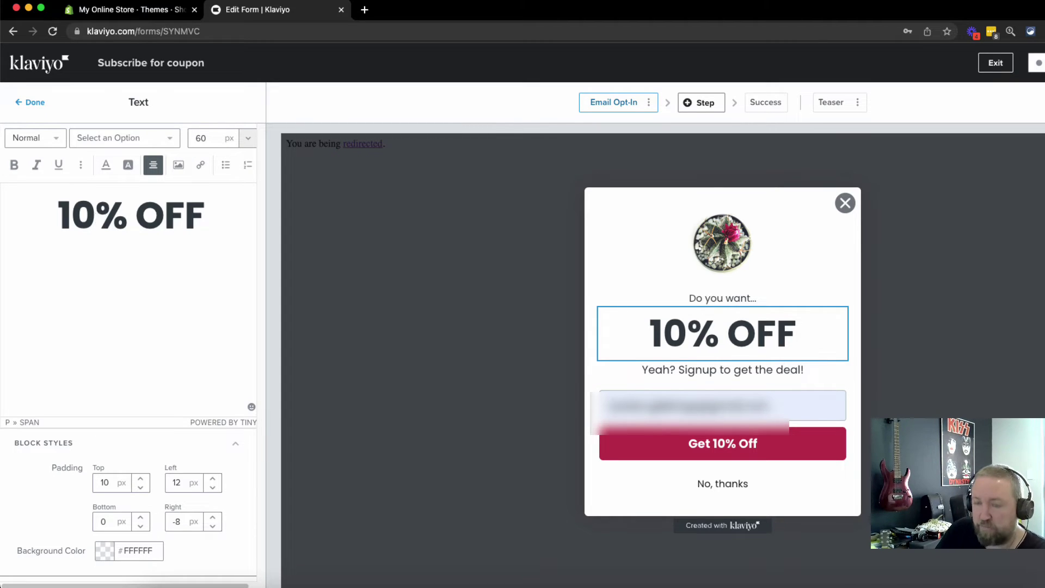
key(BackSpace)
text(5)
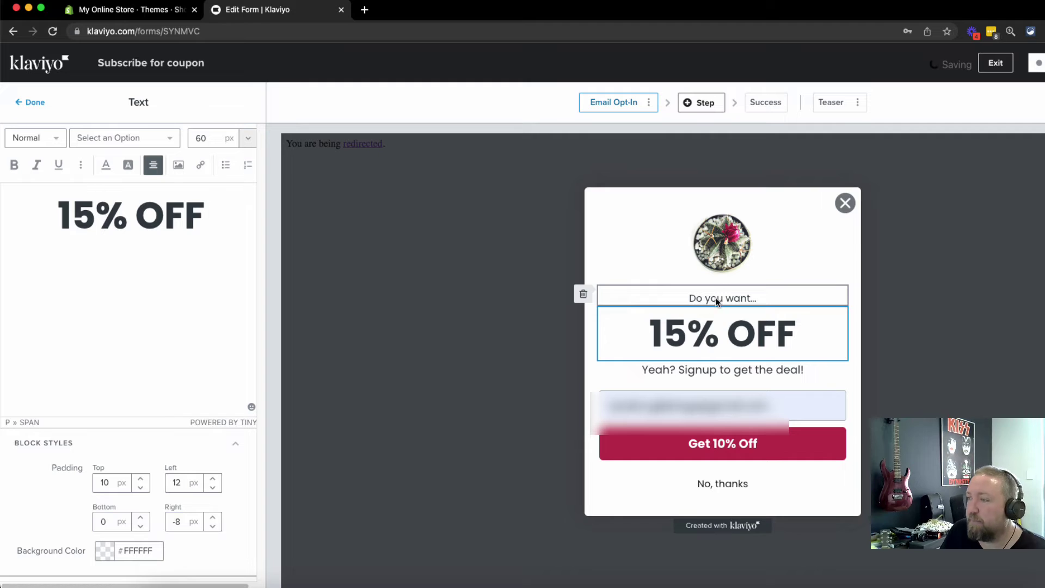
Step: Replace the subheading with 'WHEN YOU JOIN OUR VIP LIST RIGHT NOW!'
click(741, 369)
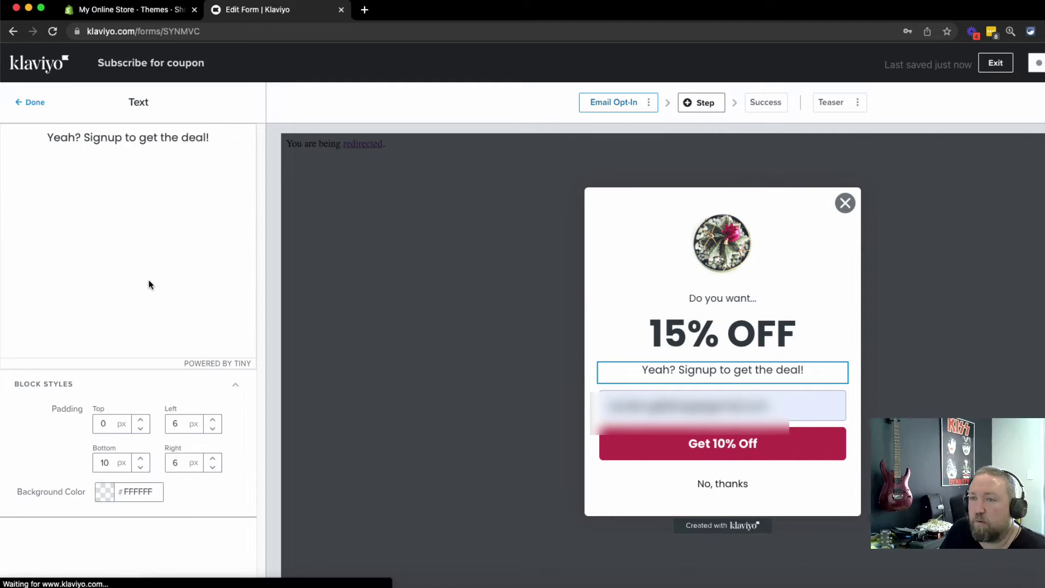
click(136, 138)
click(218, 197)
triple_click(220, 197)
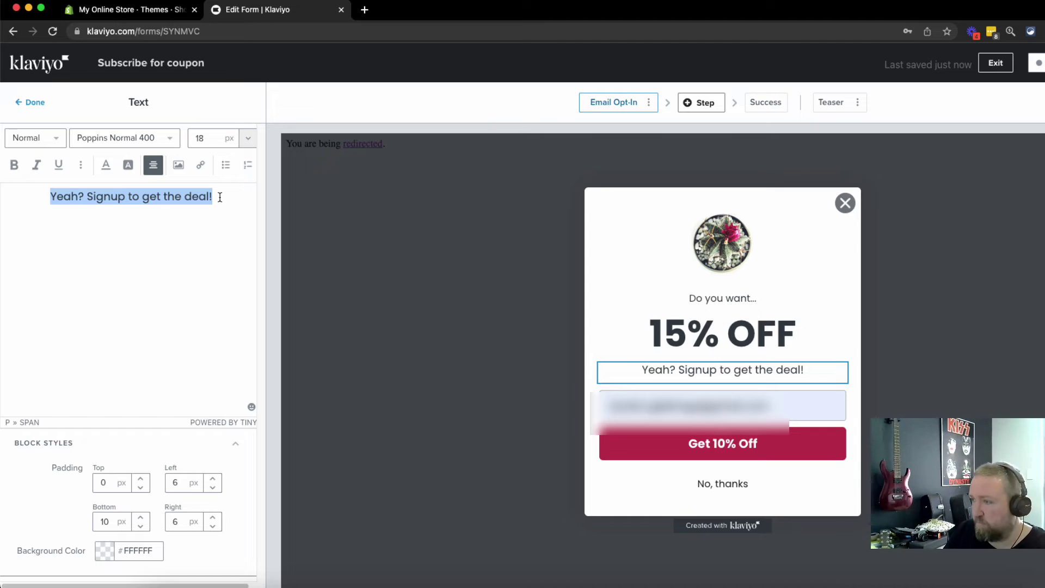
text(WHEN YOU JOIN OU)
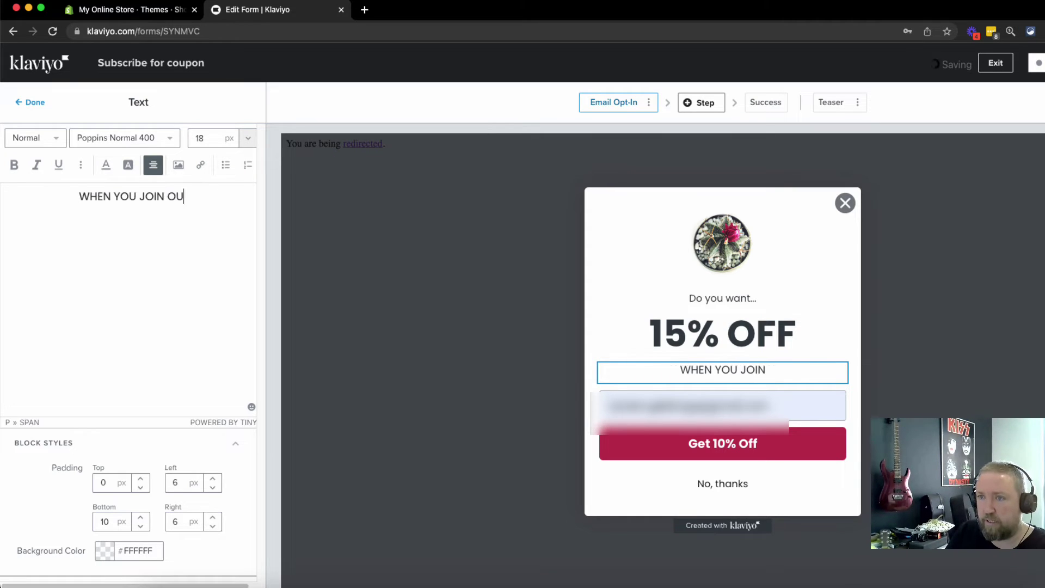
text(R VIP LIST)
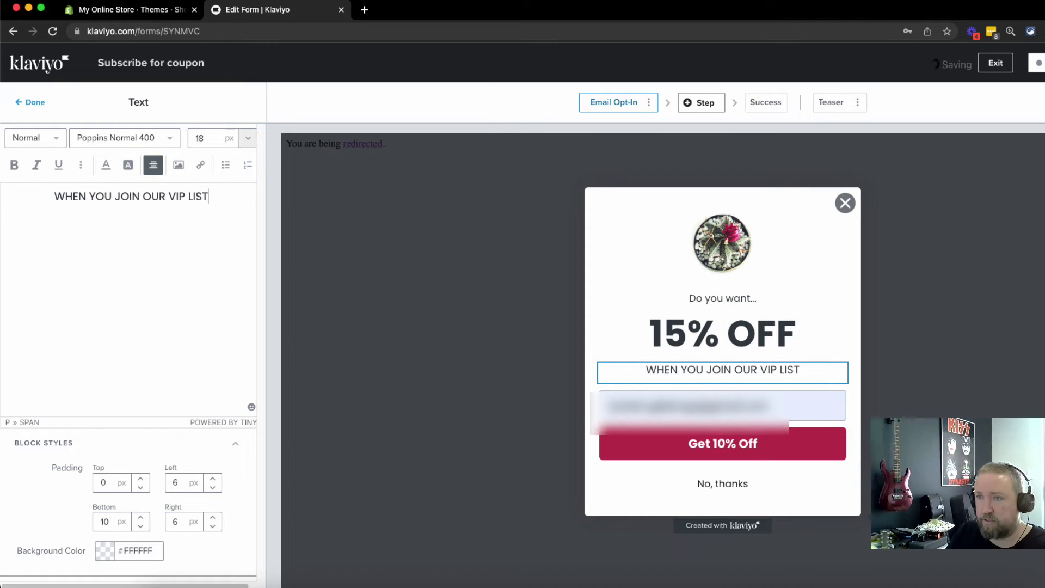
text( RIGHT NOW!)
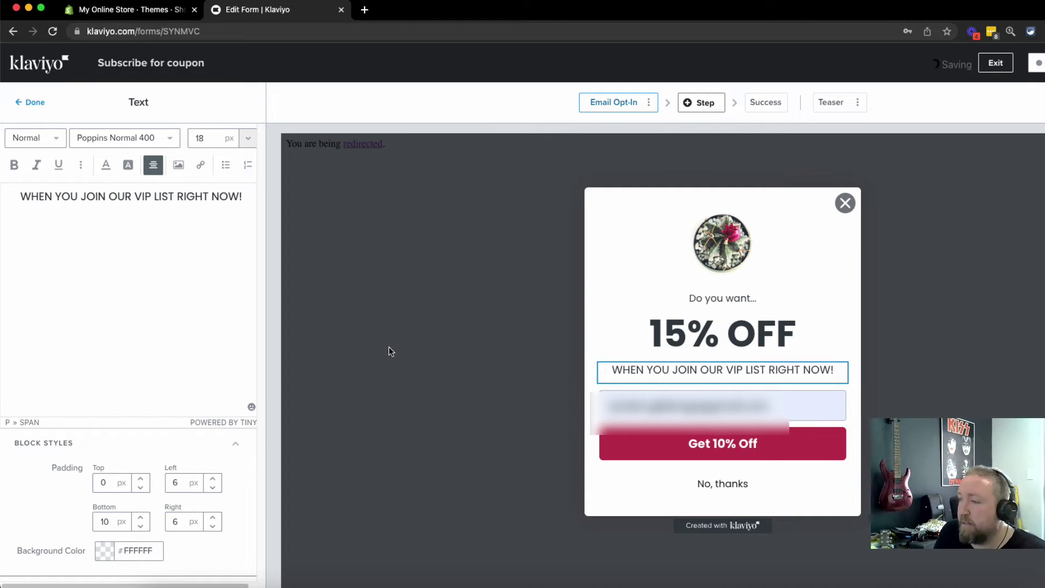
click(724, 242)
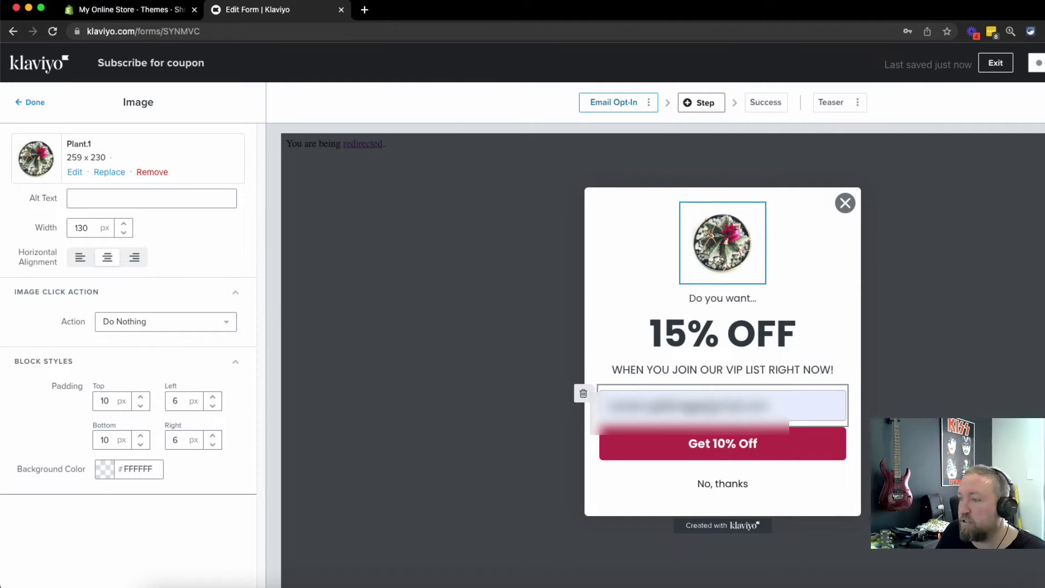
Step: Review the Get 10% Off button's settings, including its Newsletter submit action and styling
click(722, 405)
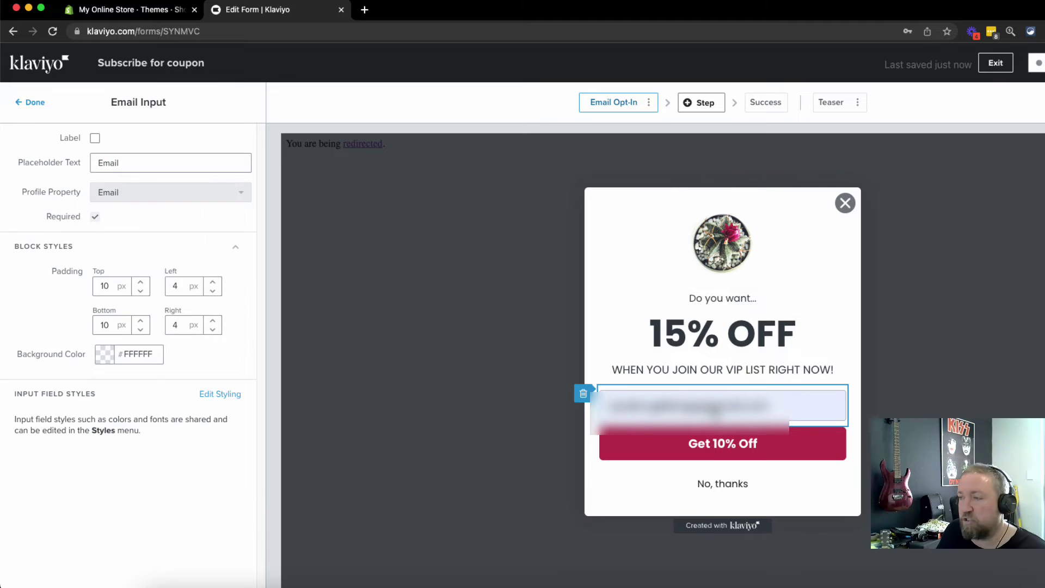
click(722, 443)
scroll(153, 522, down, 3)
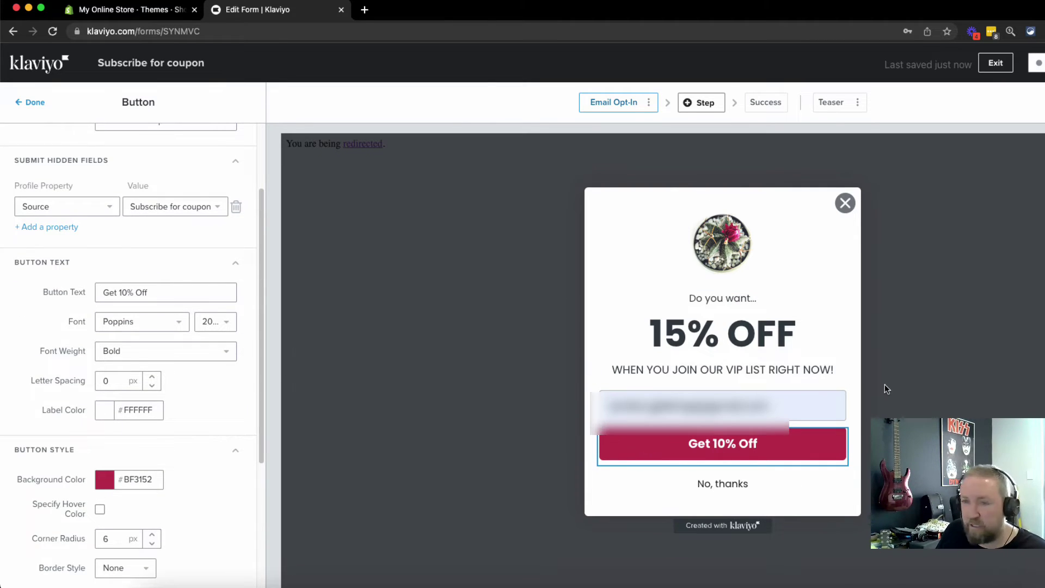
scroll(157, 228, down, 3)
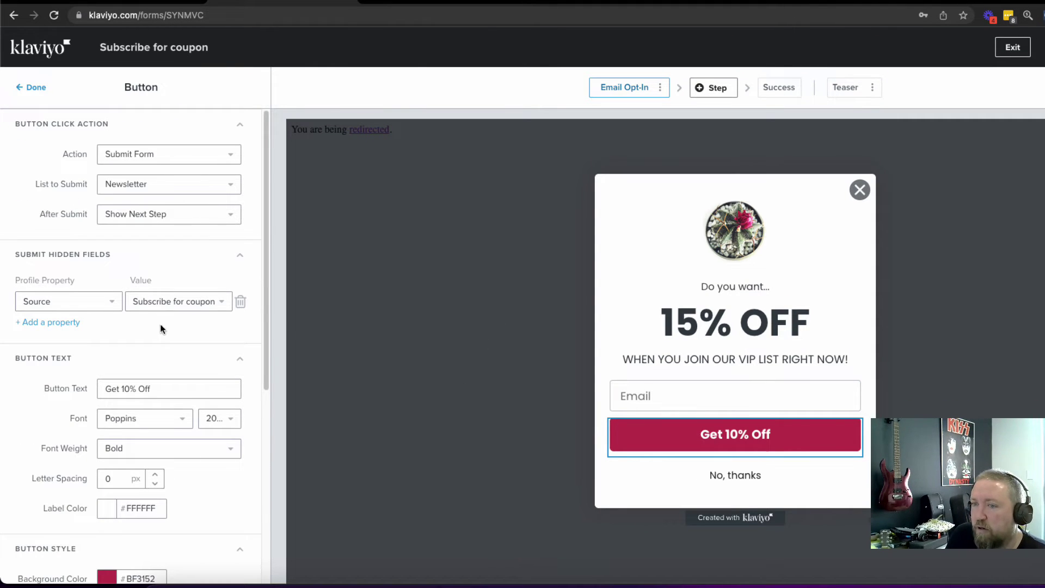
scroll(158, 332, down, 5)
scroll(109, 288, down, 1)
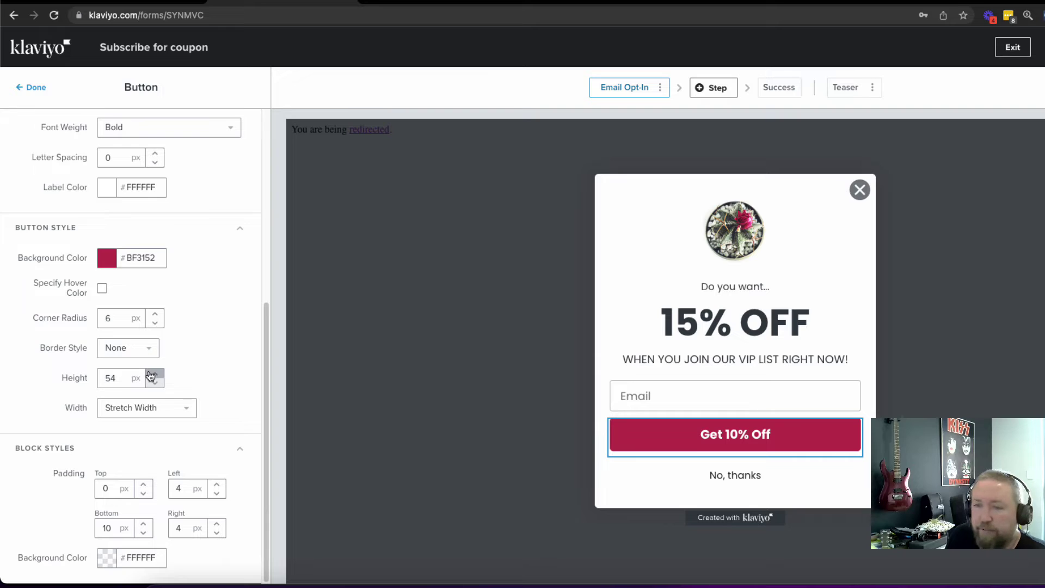
scroll(151, 376, up, 6)
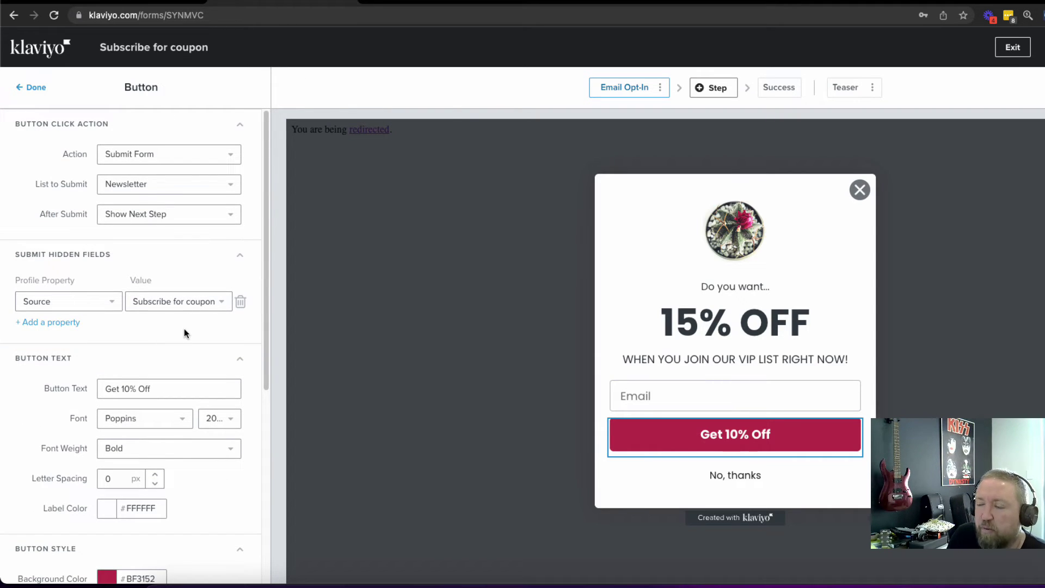
click(20, 89)
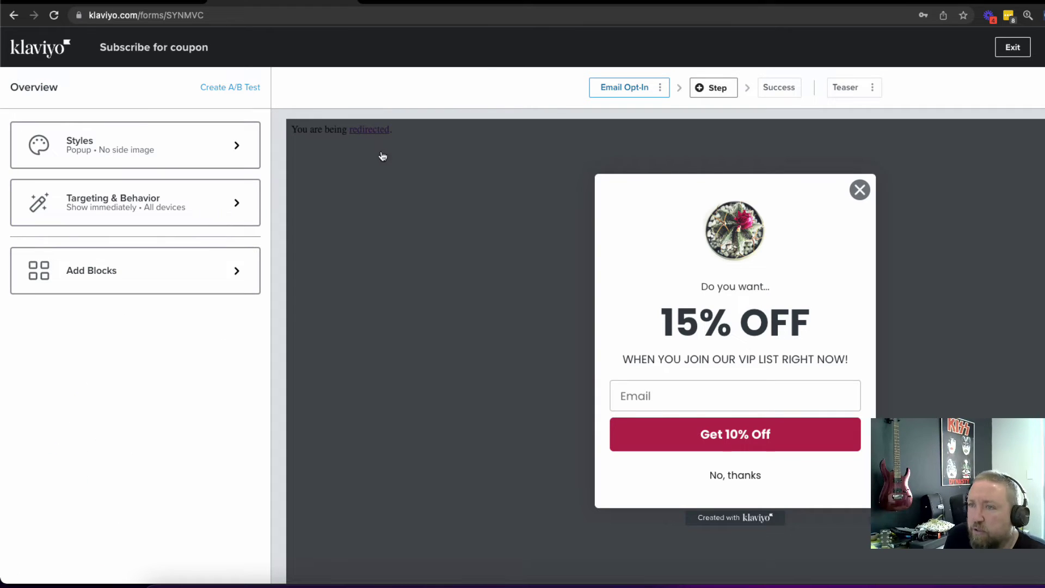
click(661, 439)
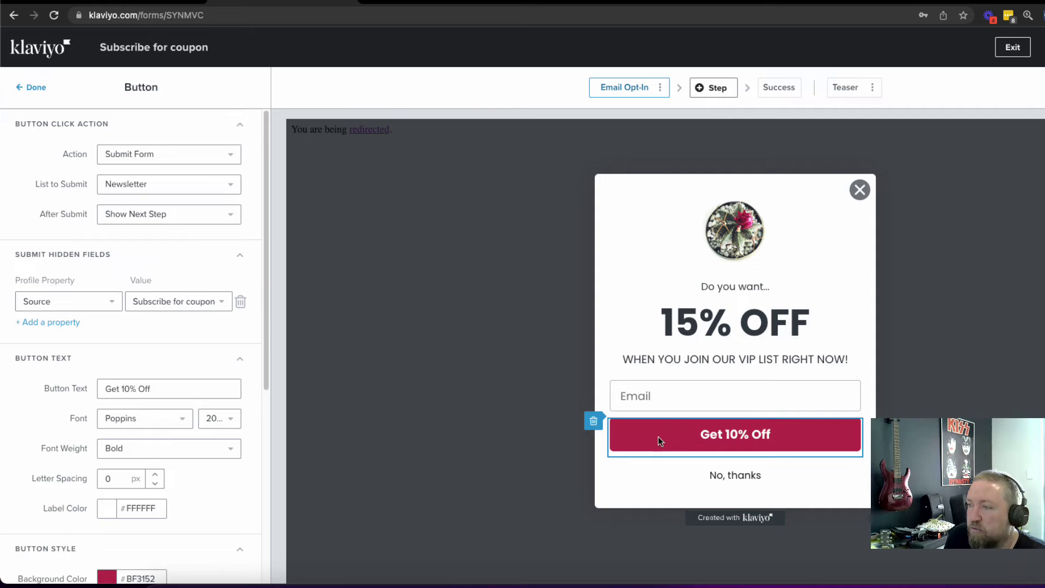
Step: Set the popup's Targeting & Behavior to show based on rules, with the 5-second delay turned off
click(25, 90)
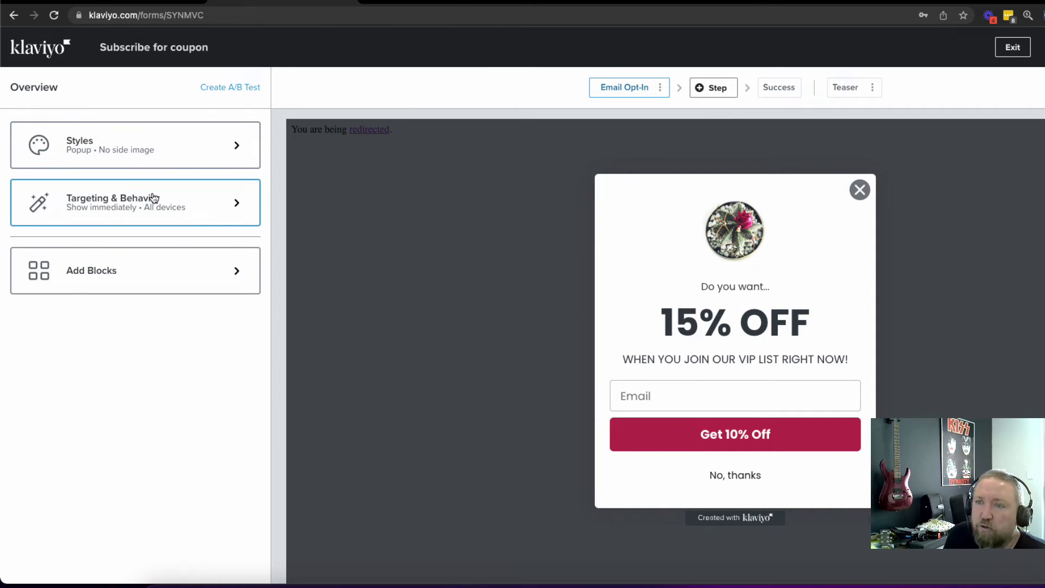
click(187, 203)
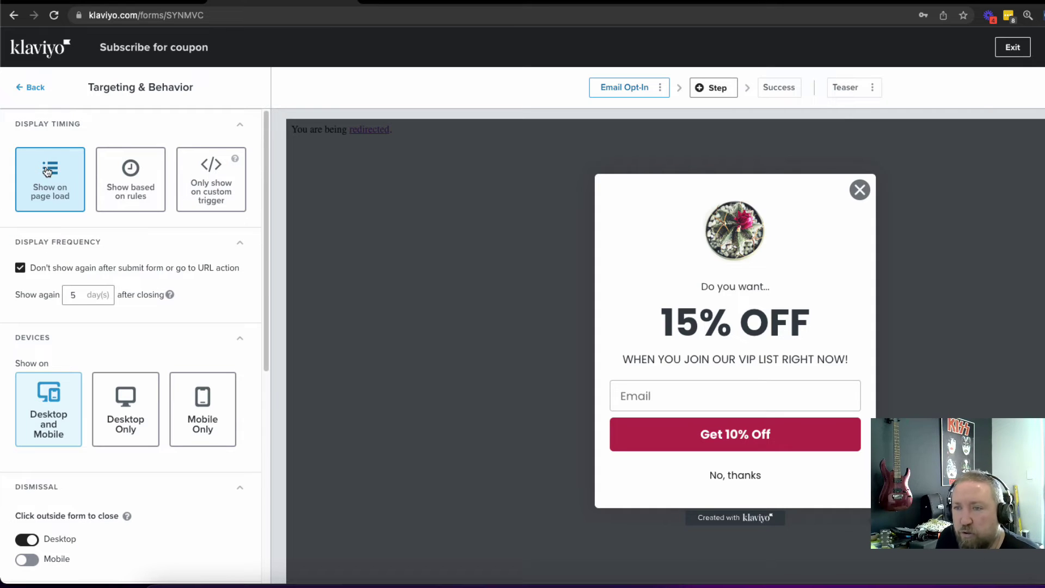
click(125, 186)
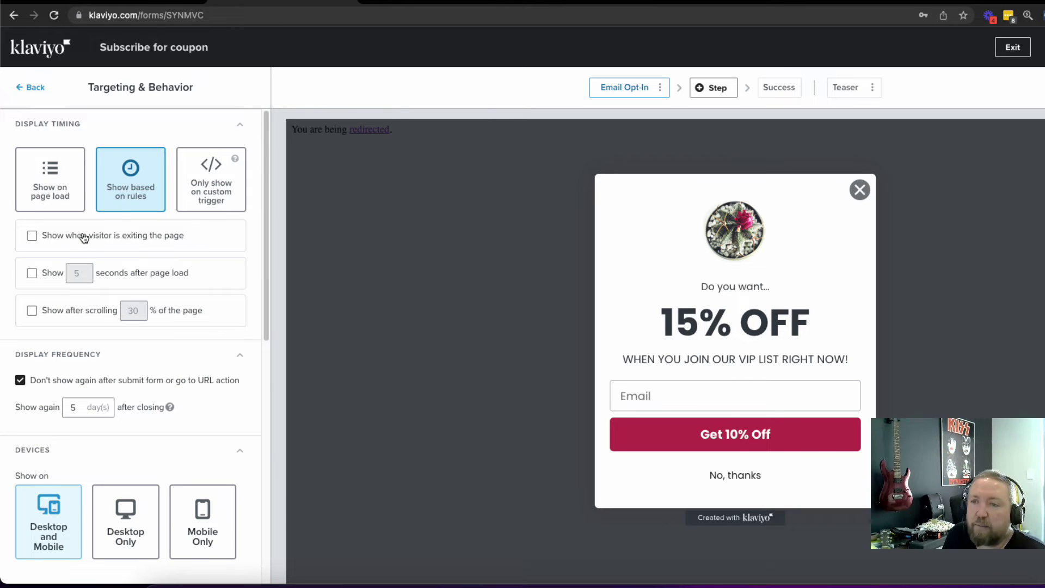
click(51, 179)
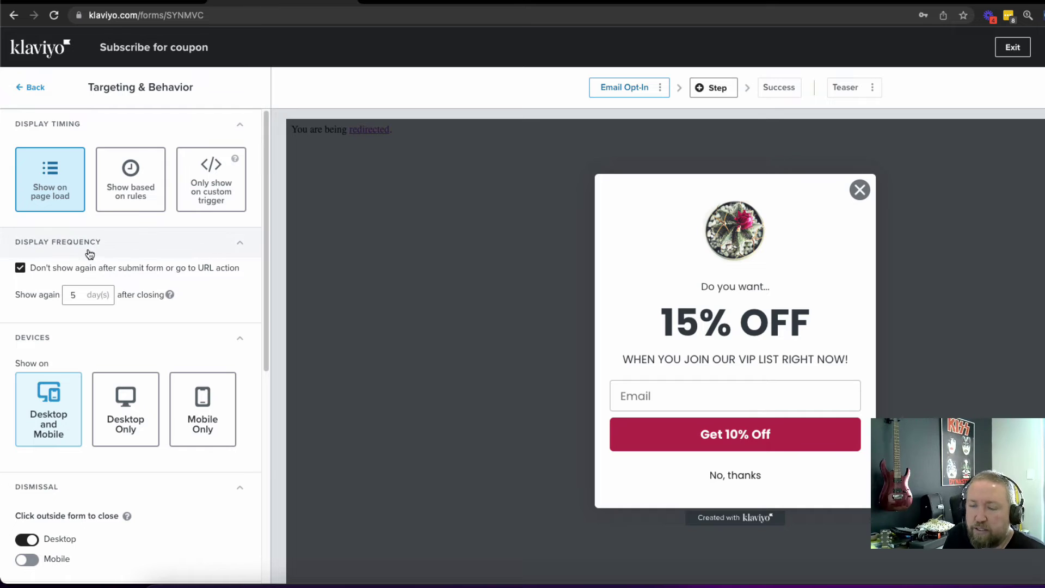
click(130, 188)
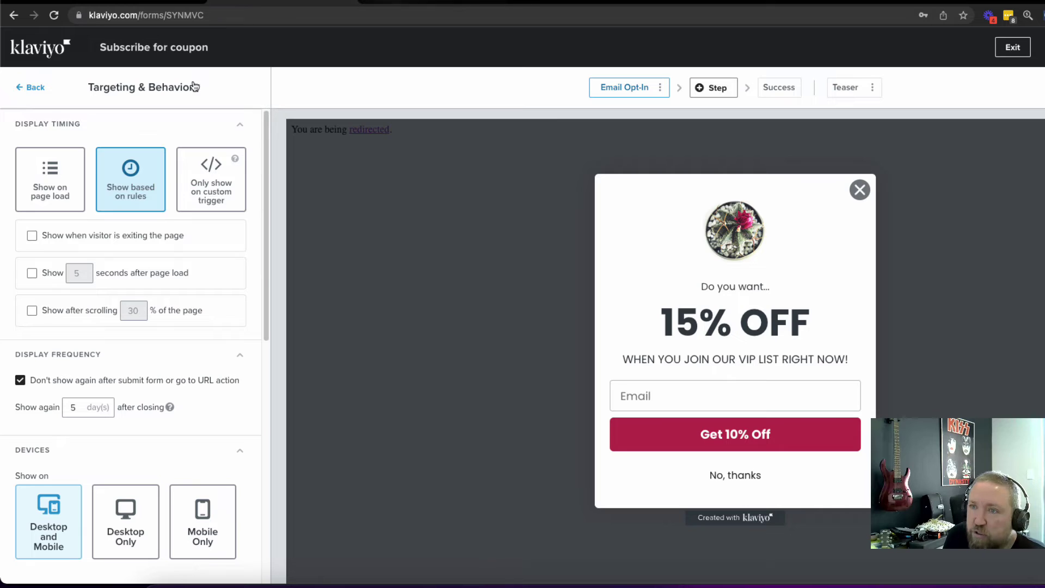
click(115, 275)
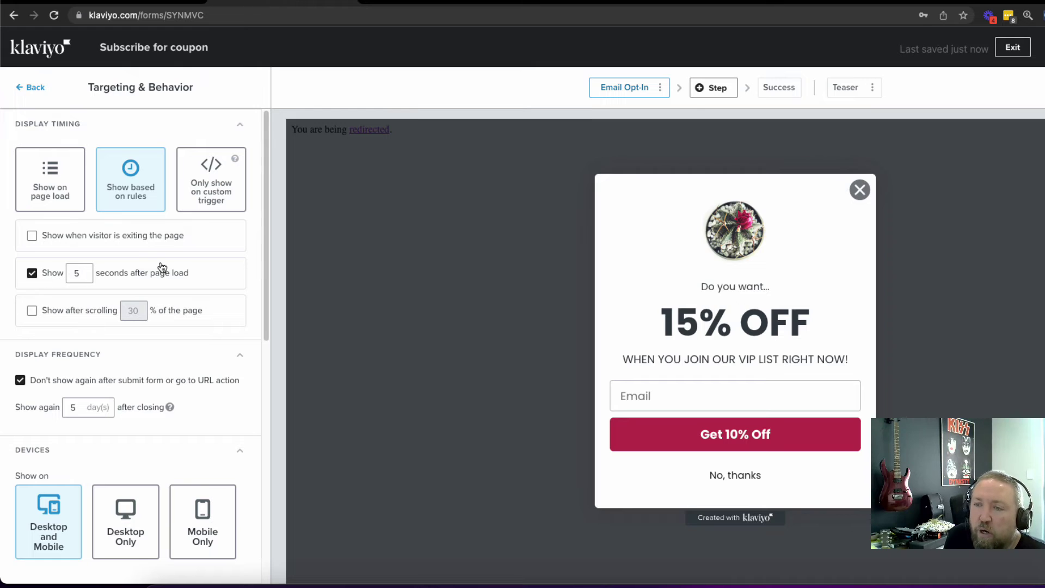
click(54, 277)
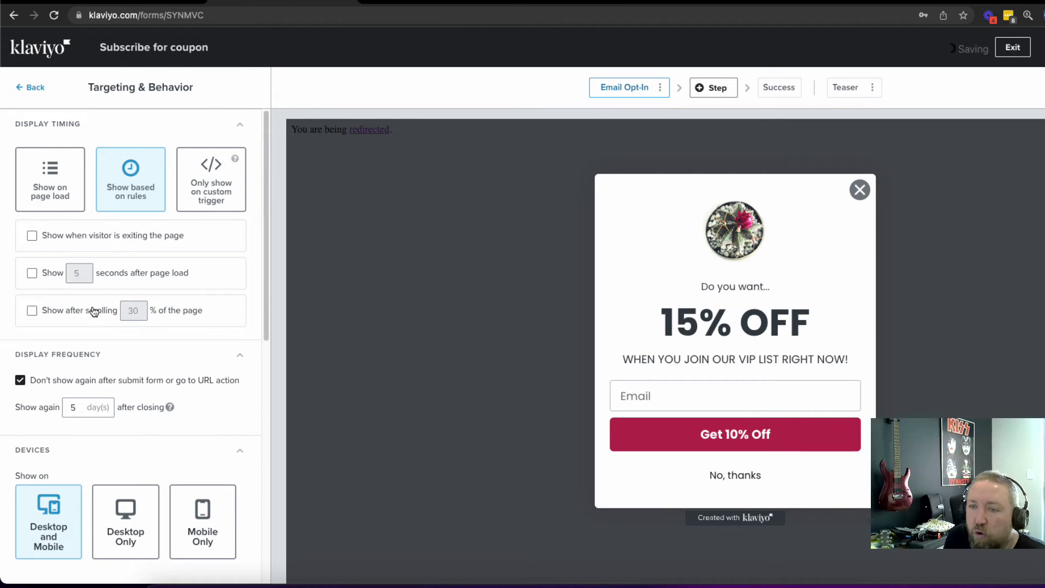
Step: Enable the rule to show the popup when a visitor is exiting the page
scroll(229, 283, down, 3)
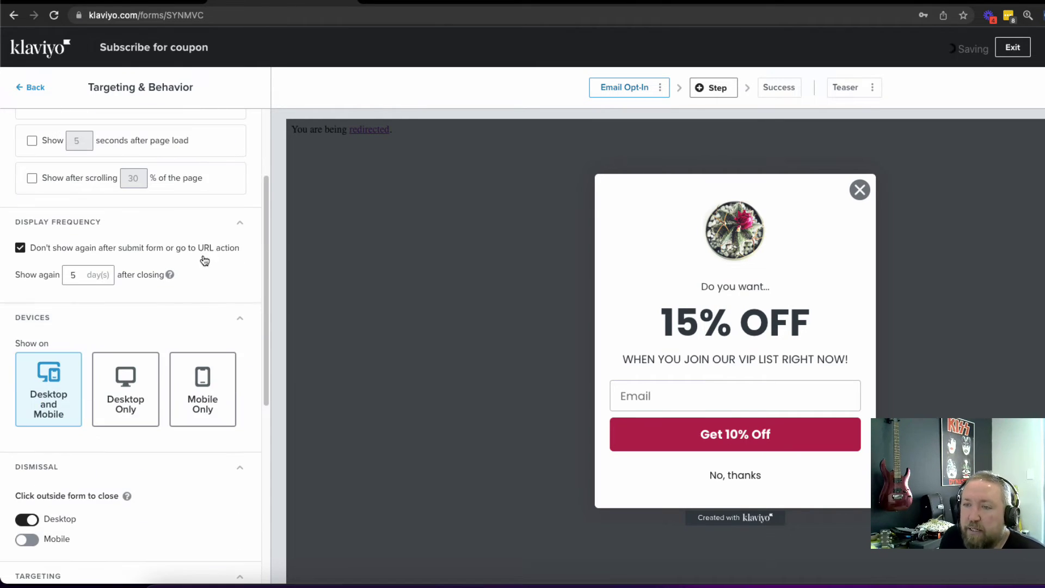
scroll(213, 243, down, 2)
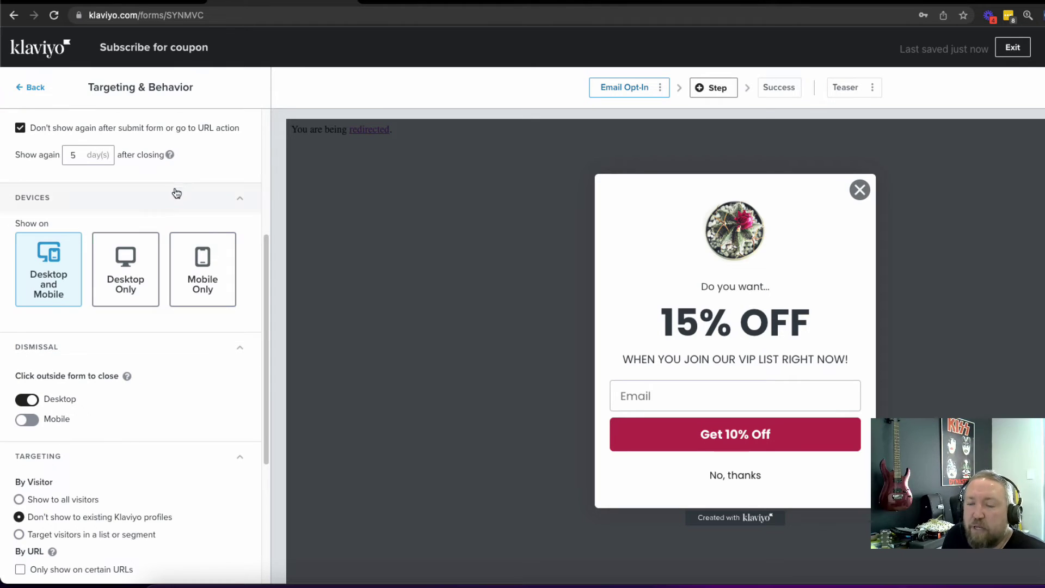
scroll(154, 343, up, 5)
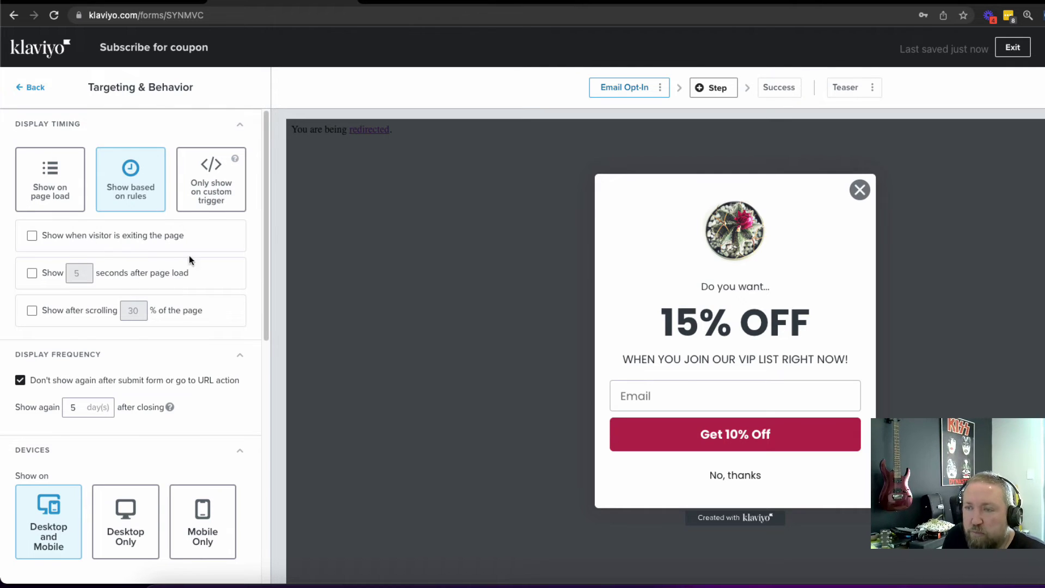
scroll(107, 305, down, 2)
scroll(107, 305, down, 3)
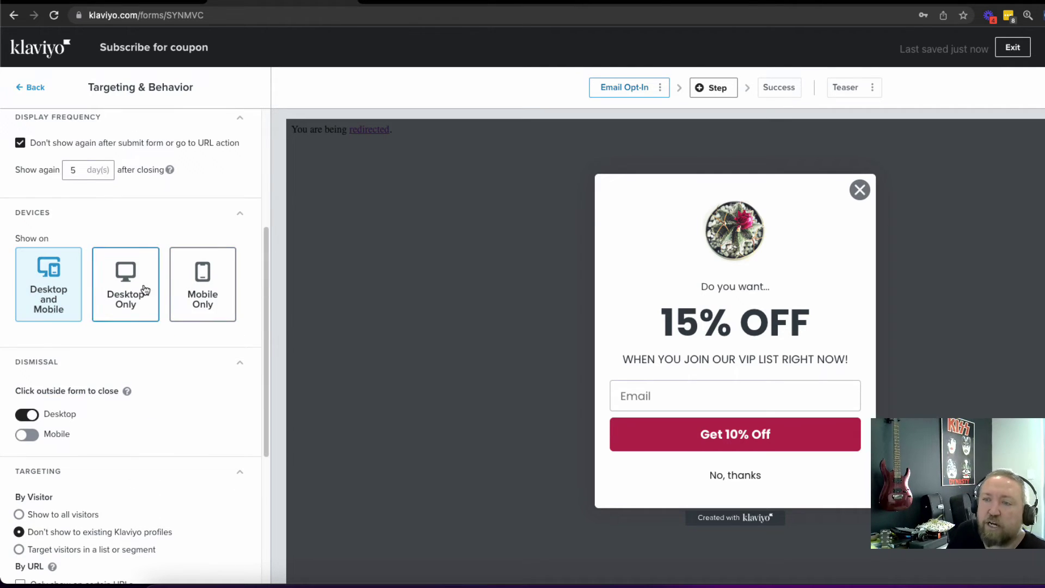
scroll(130, 329, down, 5)
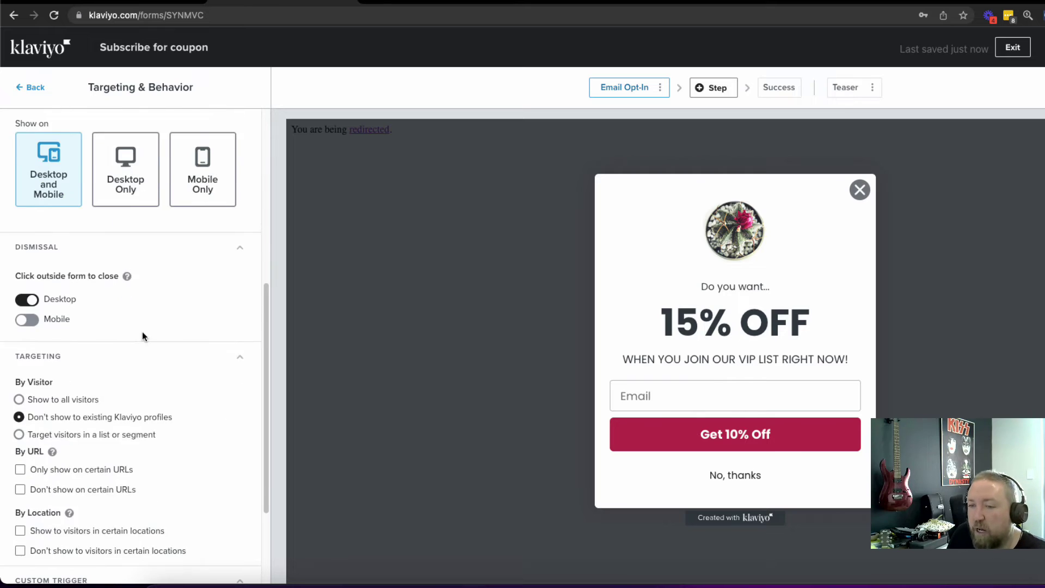
scroll(131, 329, down, 1)
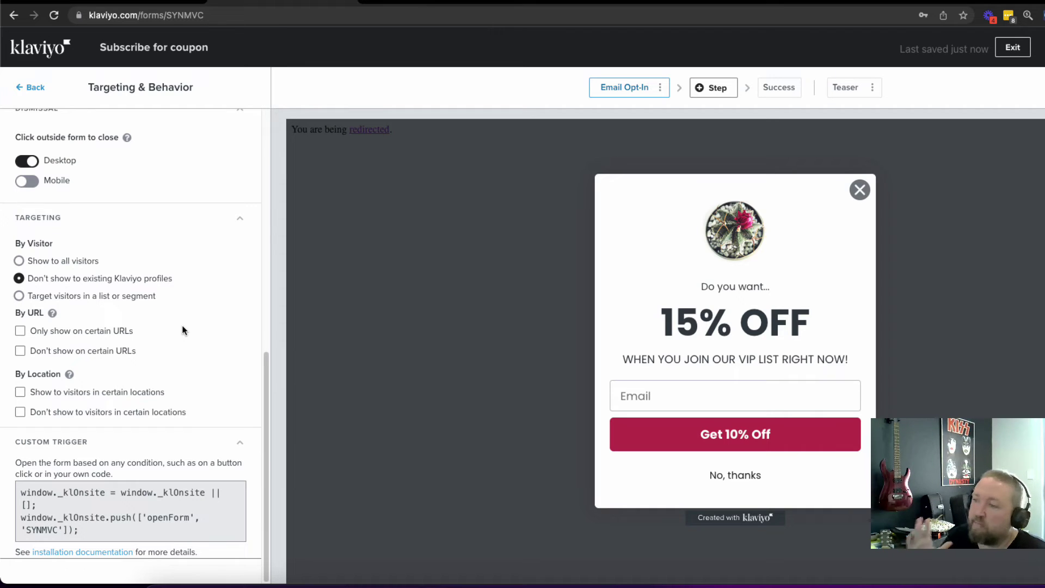
scroll(113, 326, up, 3)
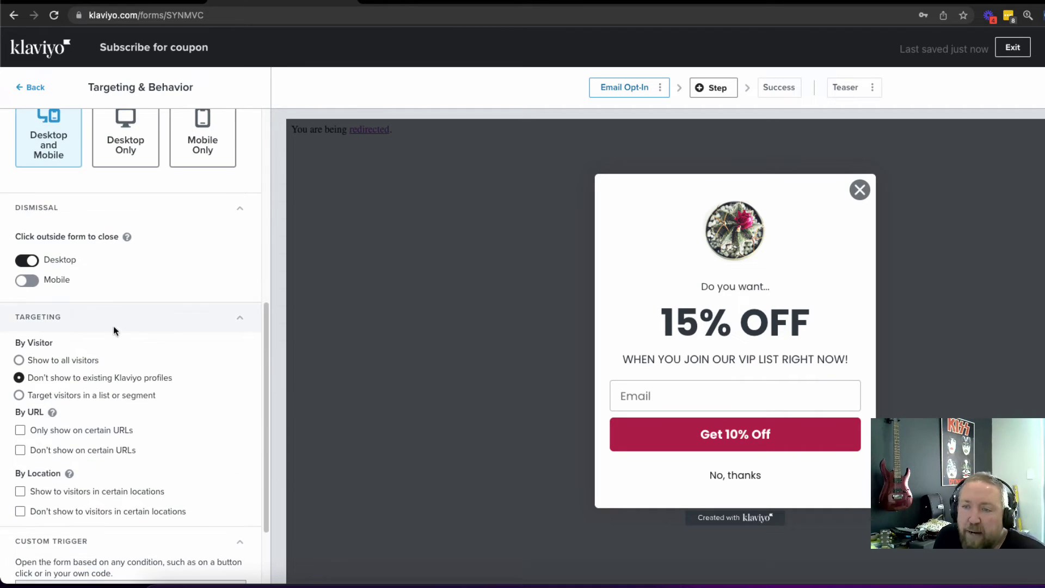
scroll(99, 376, up, 3)
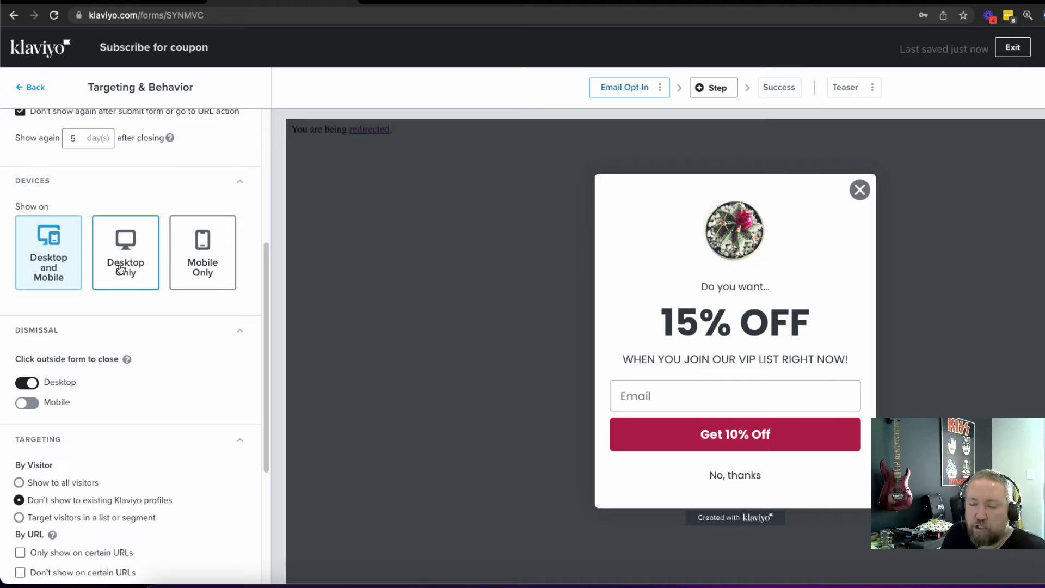
scroll(124, 316, up, 2)
scroll(228, 283, up, 3)
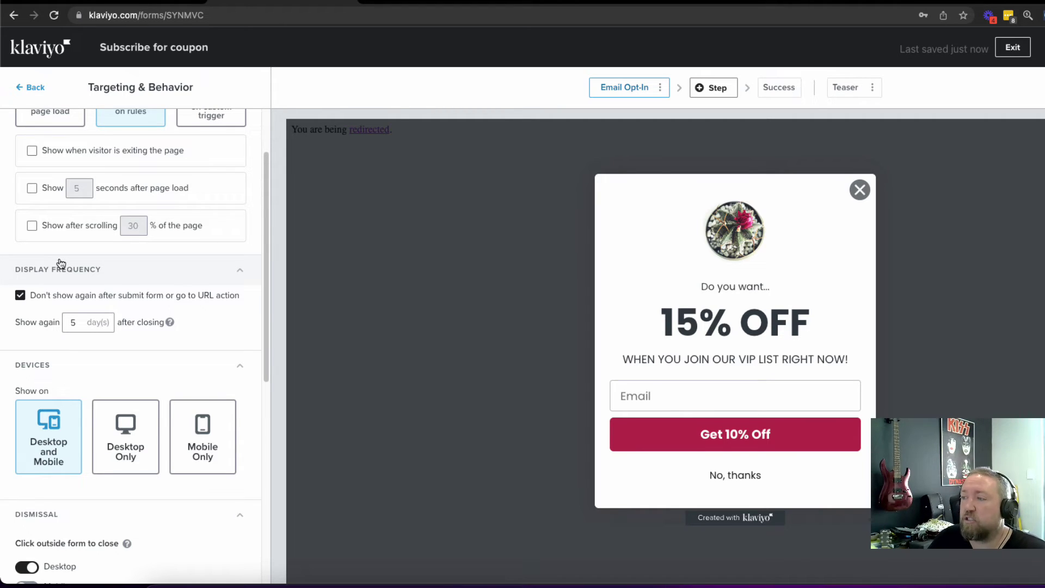
scroll(61, 263, up, 2)
click(55, 242)
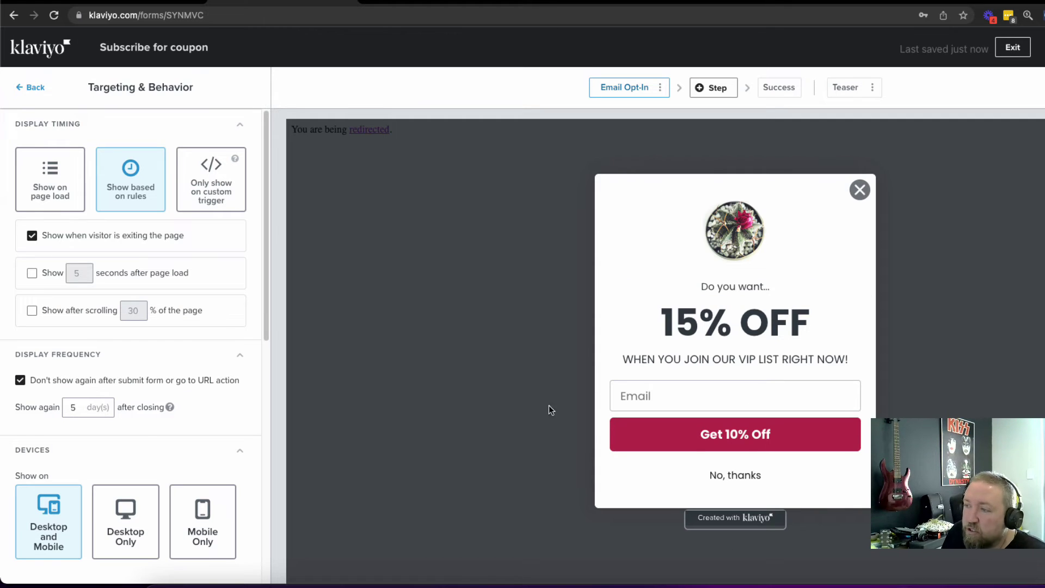
Step: On the Success step, change the offer text from 10% to 'Use this coupon for 15% off today'
click(779, 90)
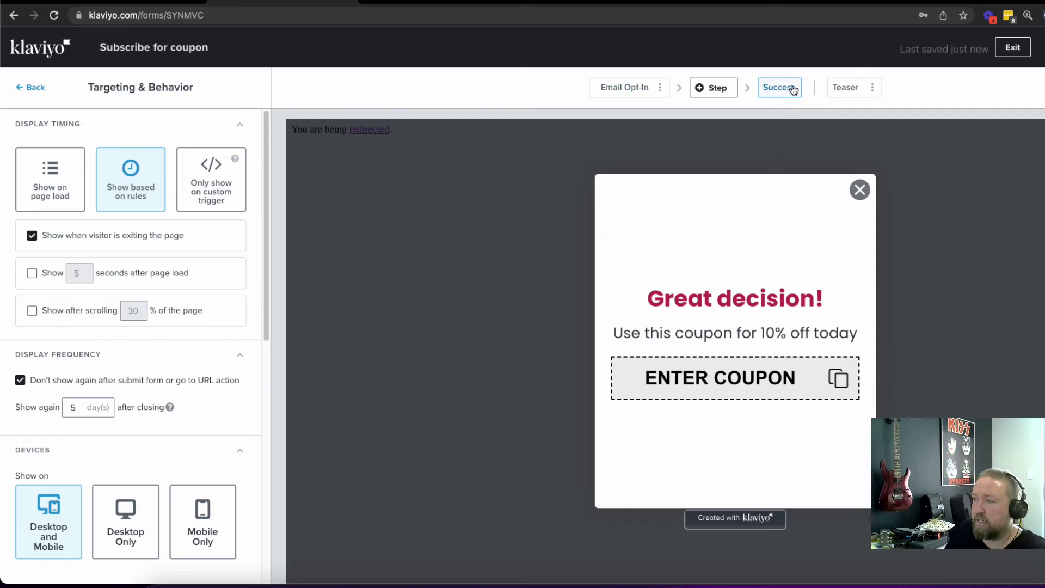
click(729, 381)
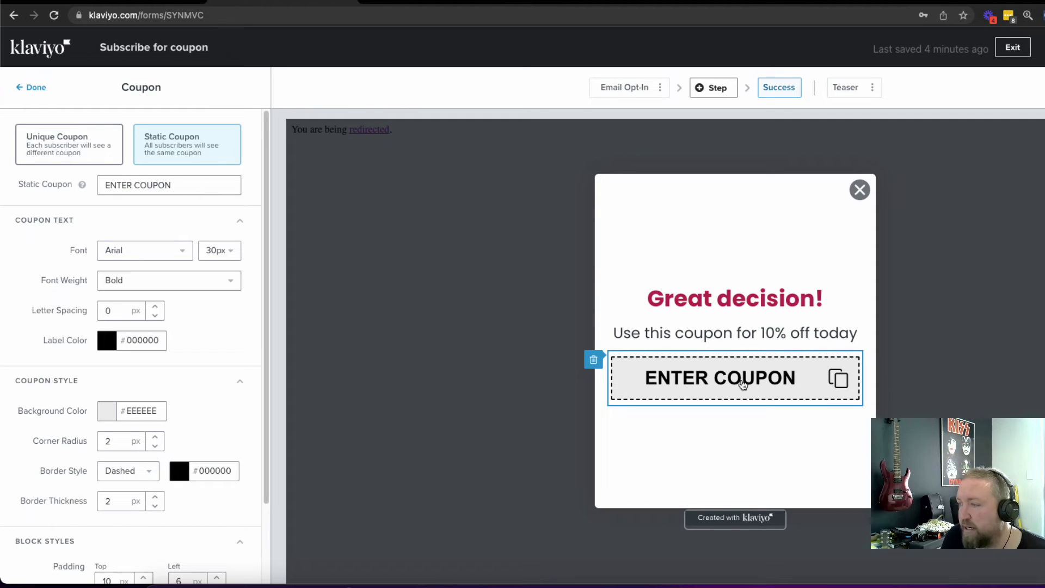
drag(194, 185, 97, 184)
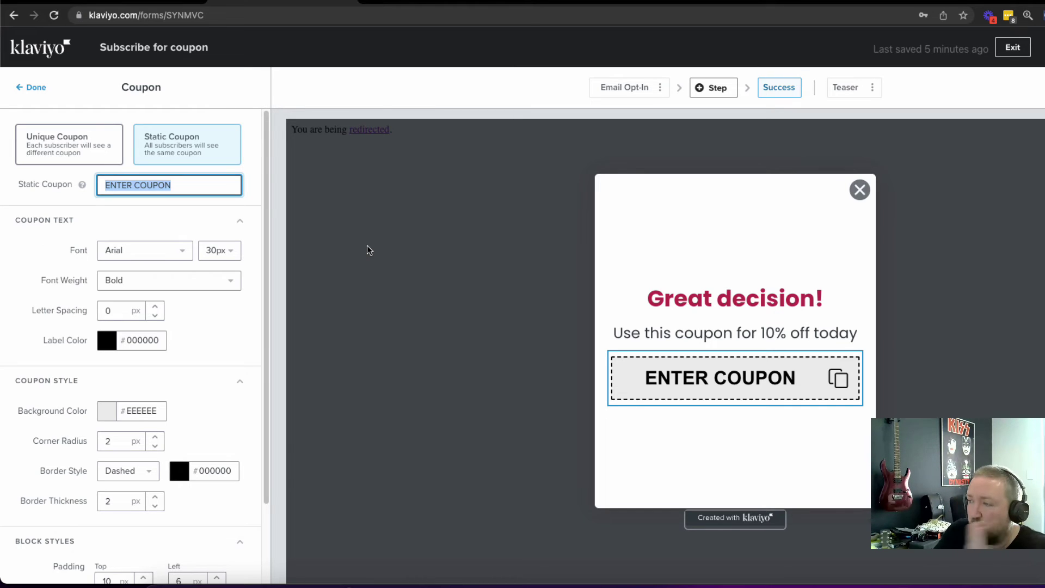
click(769, 335)
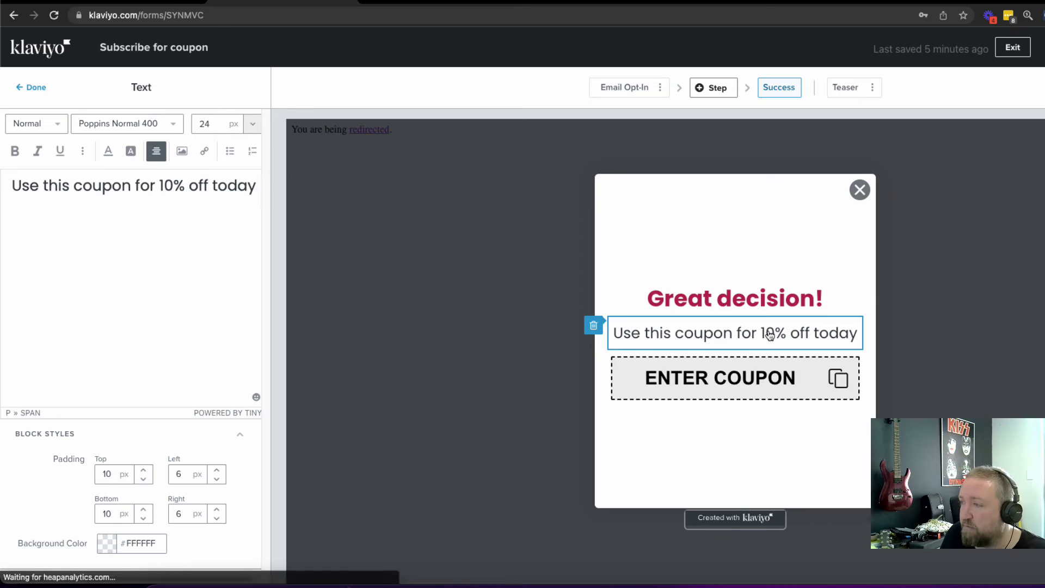
click(170, 235)
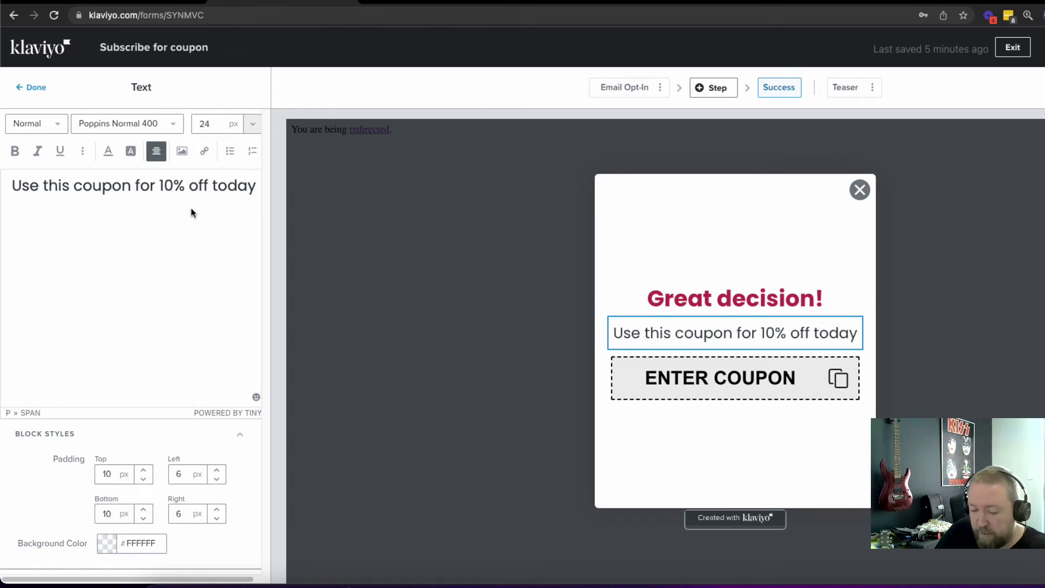
key(BackSpace)
text(5)
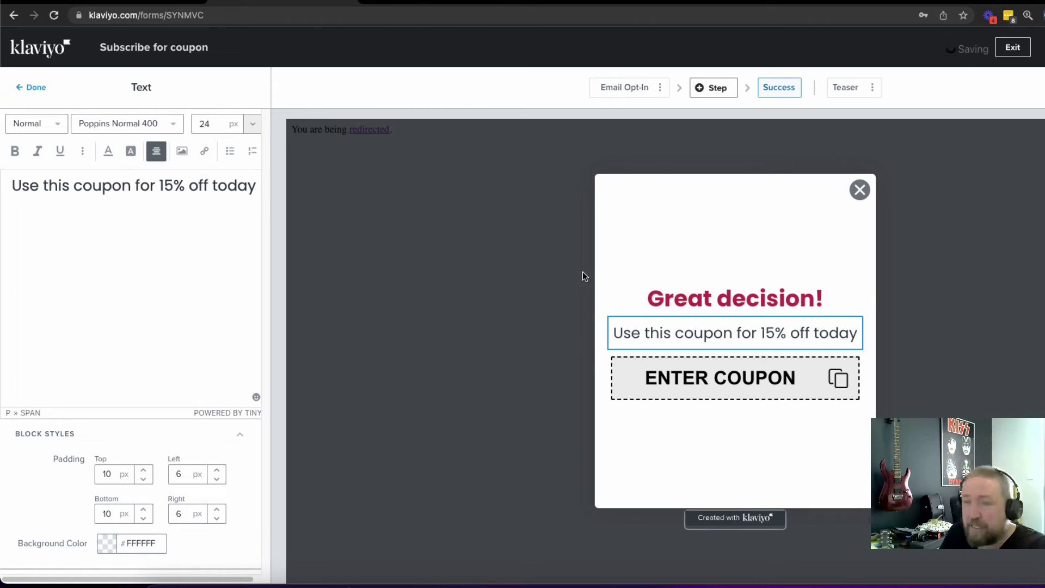
click(691, 381)
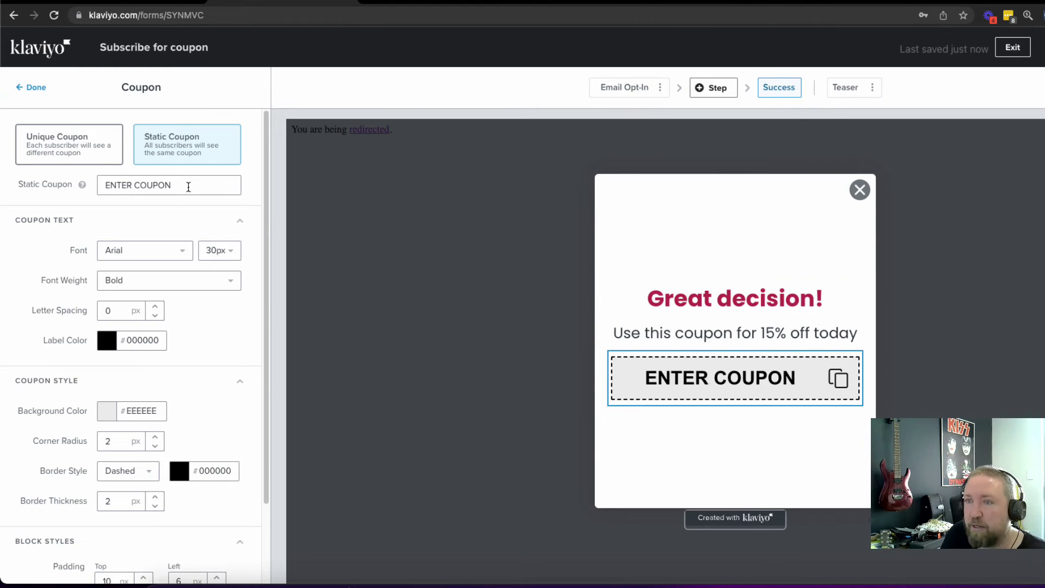
Step: Replace the coupon block's static code with VIP15
drag(189, 187, 43, 187)
key(BackSpace)
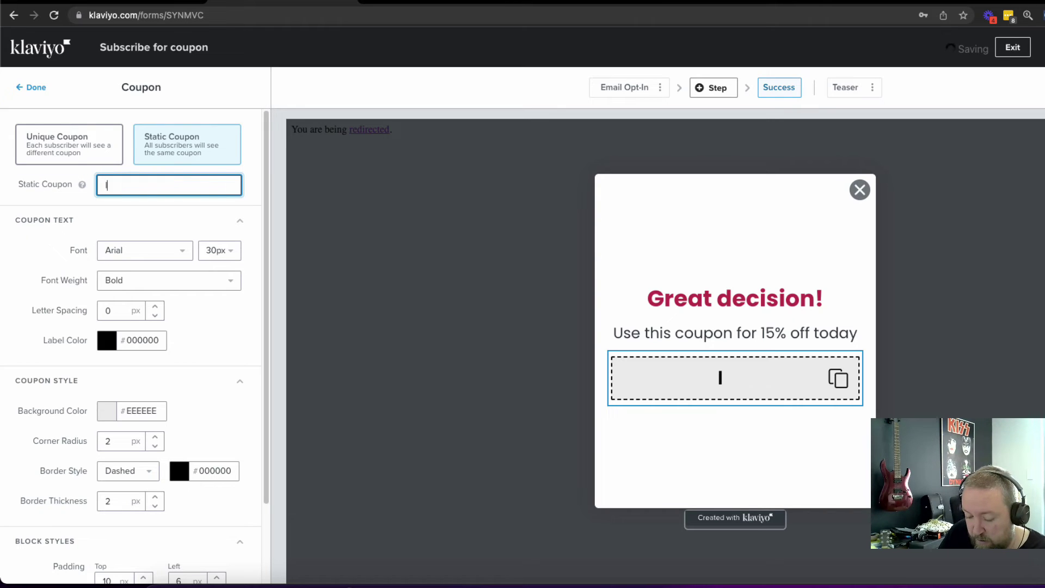
text(ILOVEAOP+)
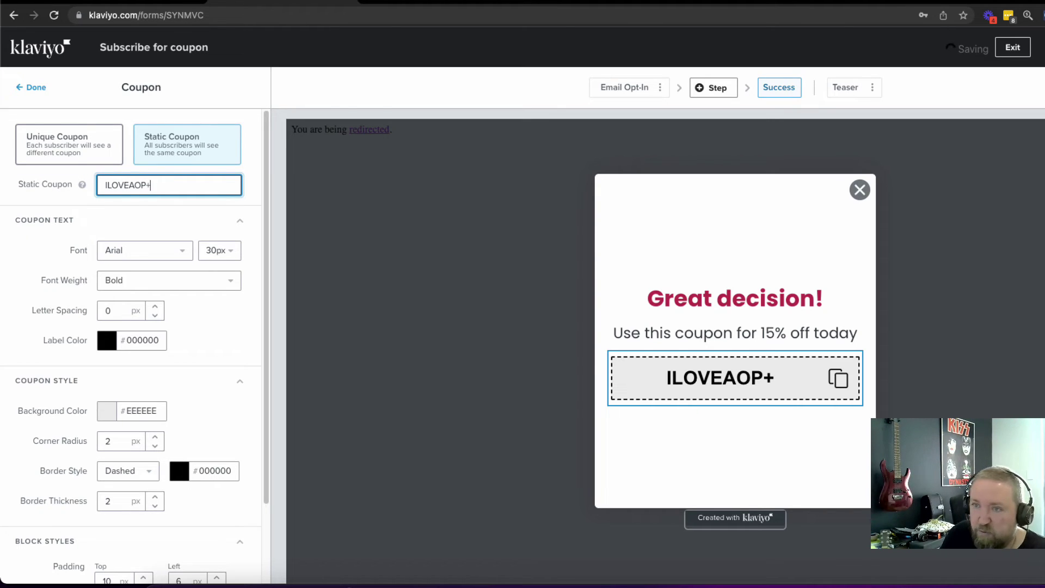
click(702, 333)
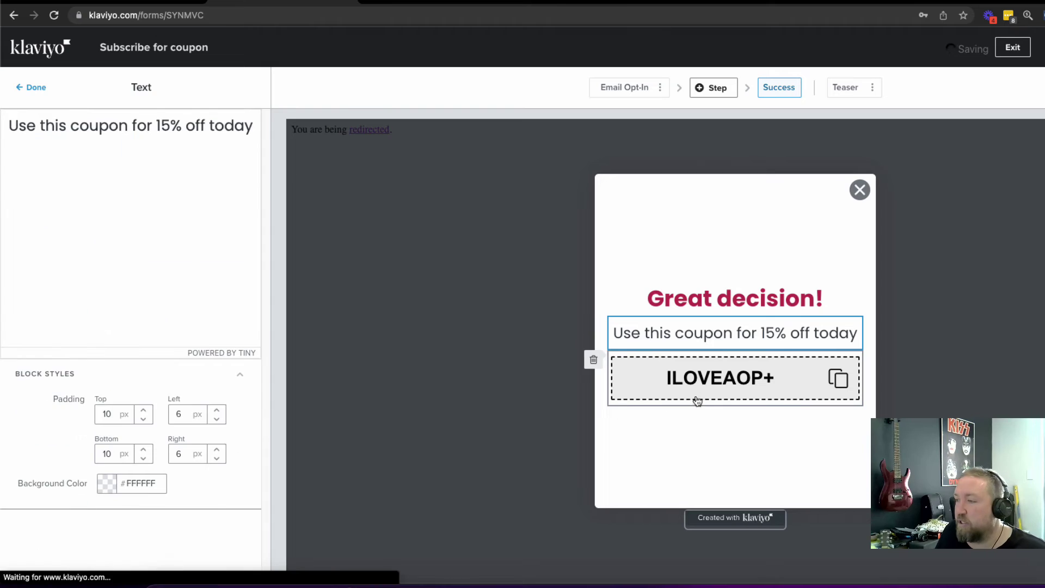
click(708, 388)
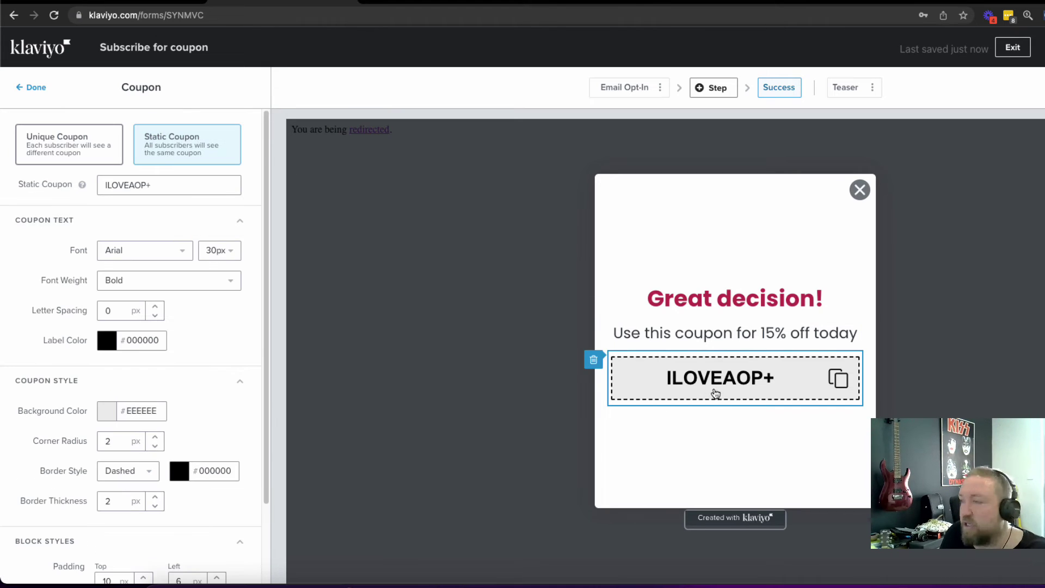
drag(155, 185, 14, 171)
text(V)
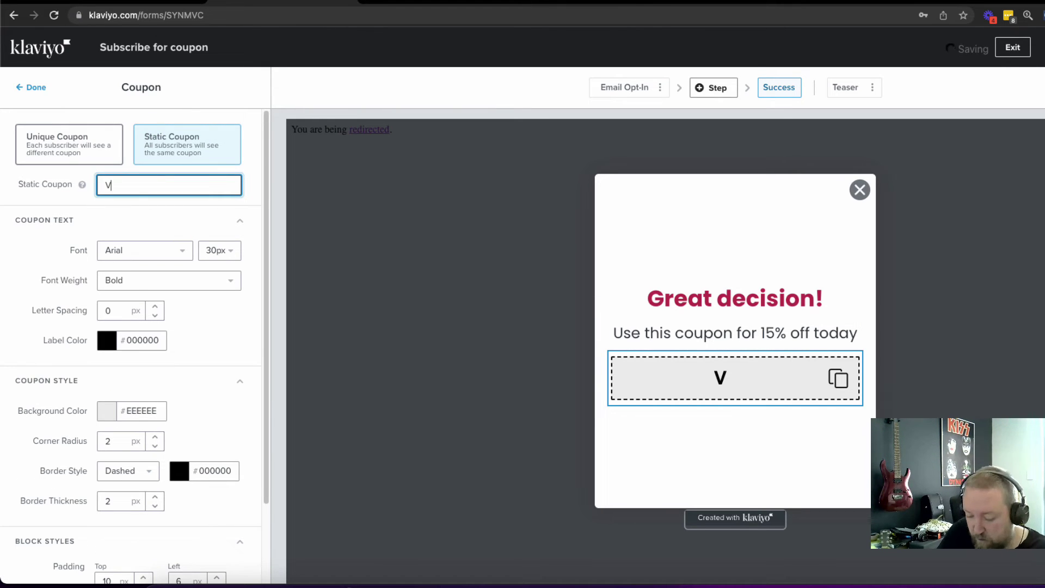
text(IP15)
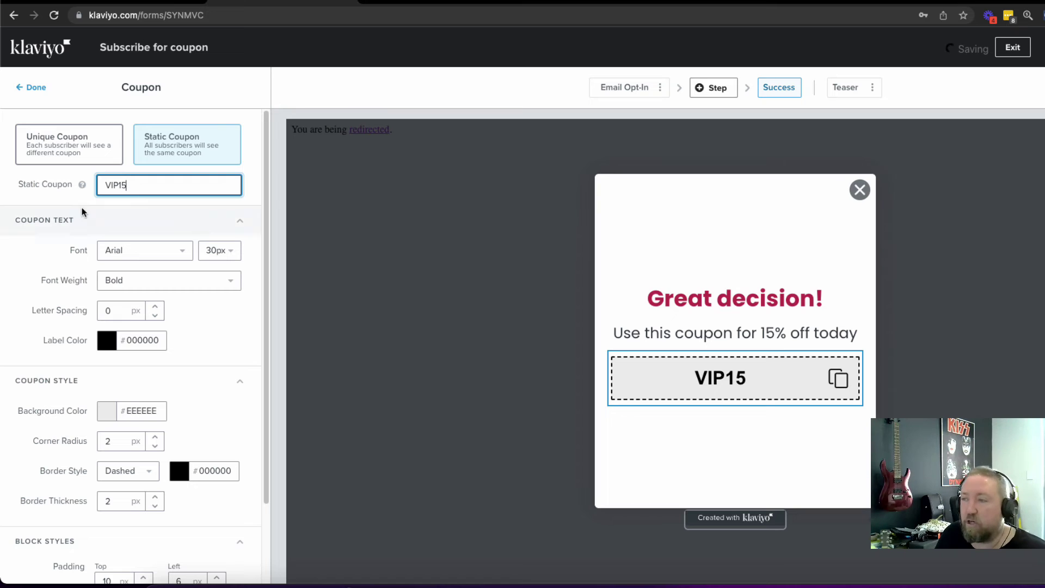
mouse_move(735, 380)
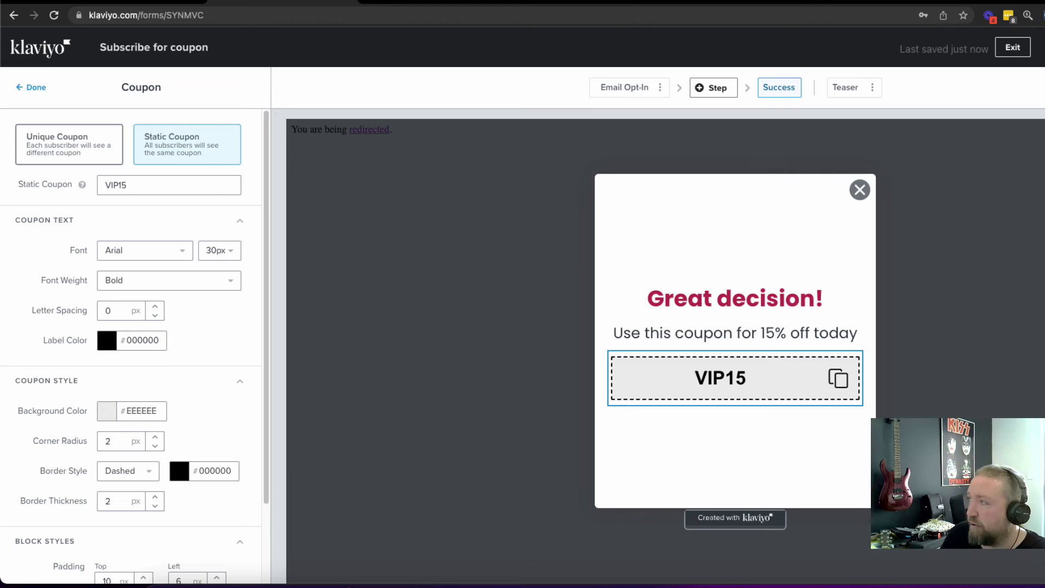
Step: Switch the coupon signup form from Draft to Live and confirm publishing
click(1044, 48)
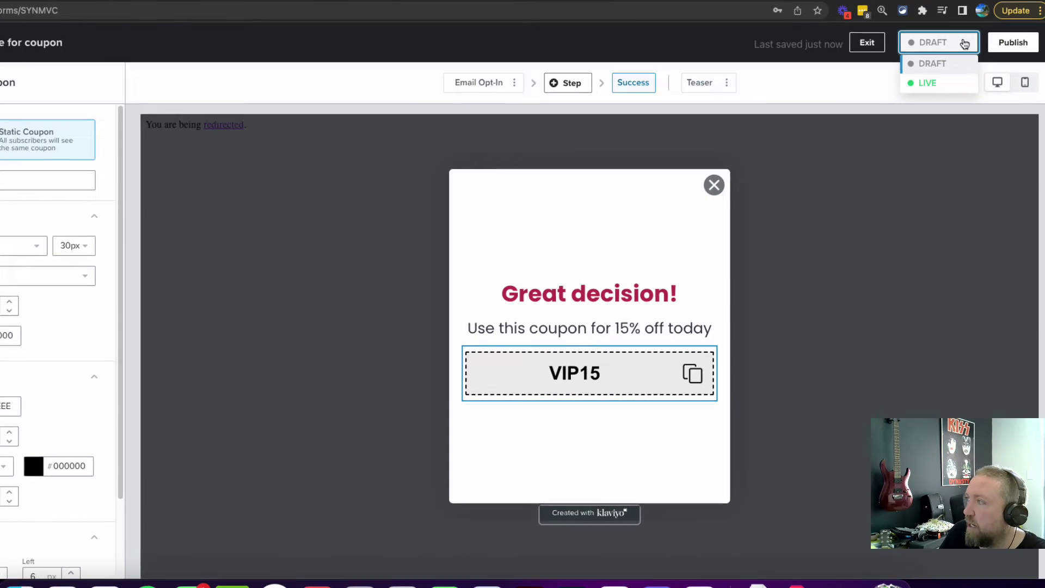
click(920, 82)
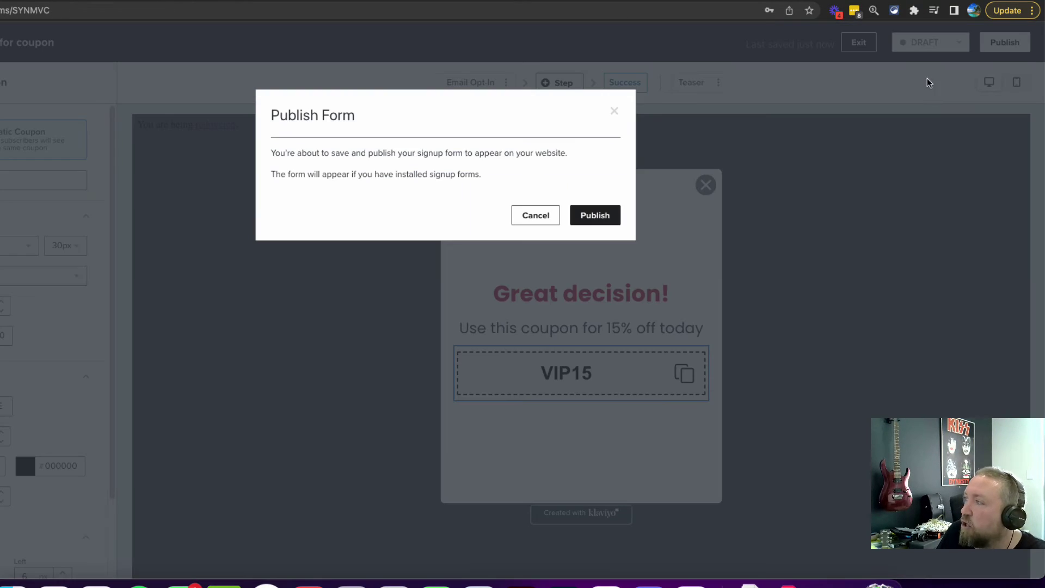
click(597, 214)
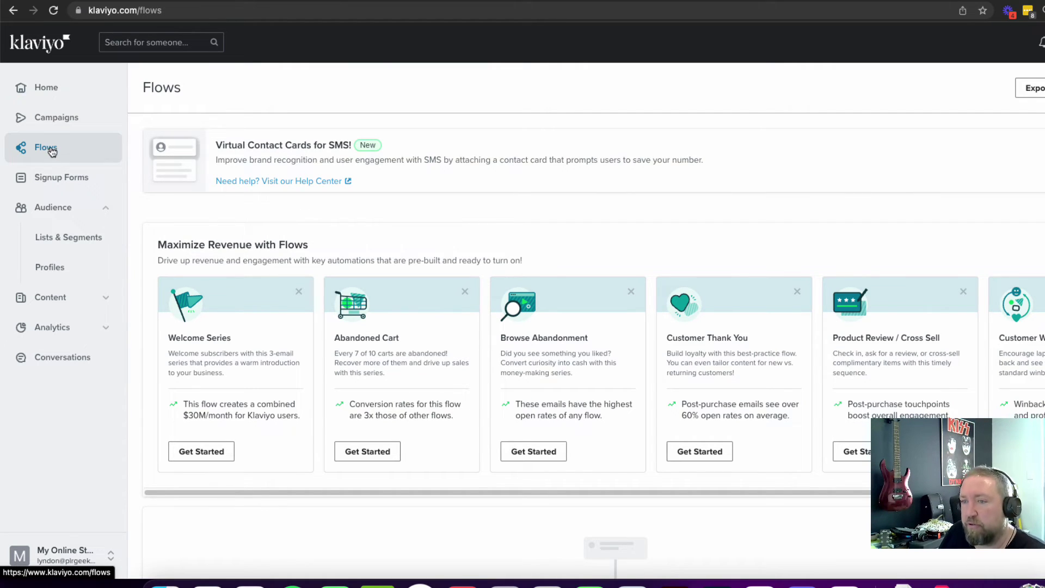
Step: Create the Welcome Series flow with the Newsletter list as its trigger
scroll(264, 163, down, 2)
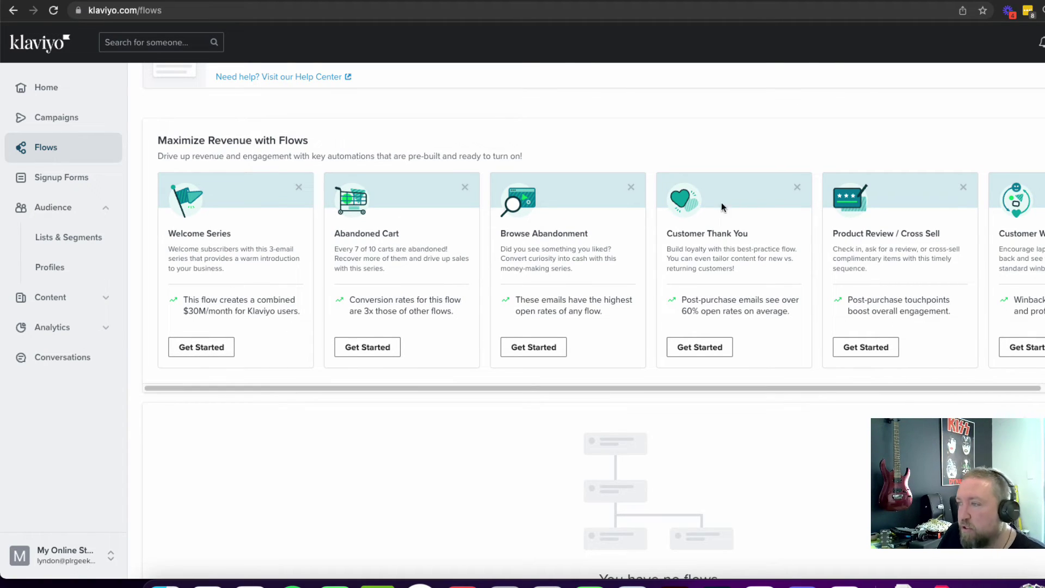
scroll(324, 285, up, 2)
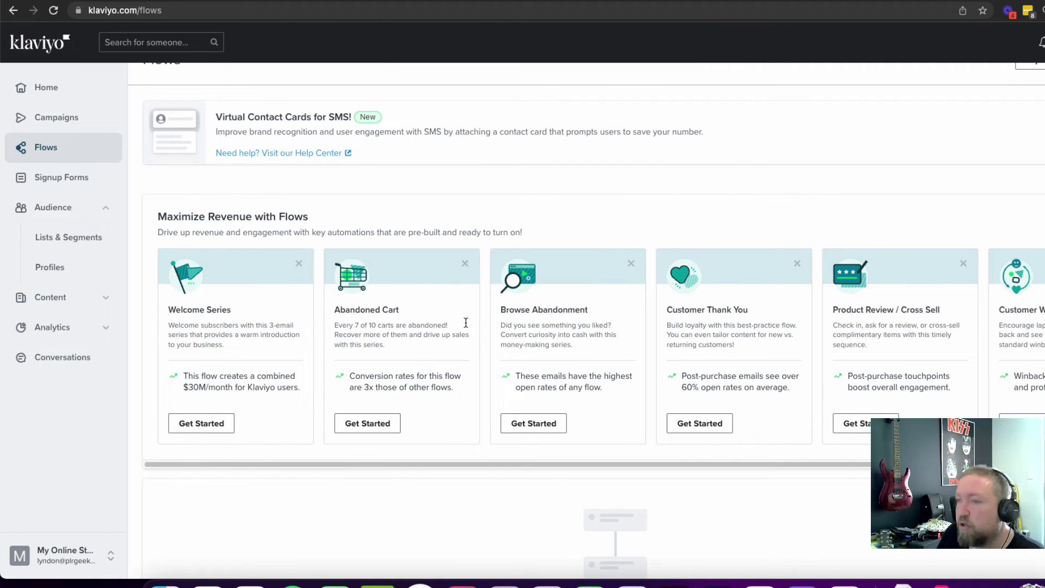
click(205, 424)
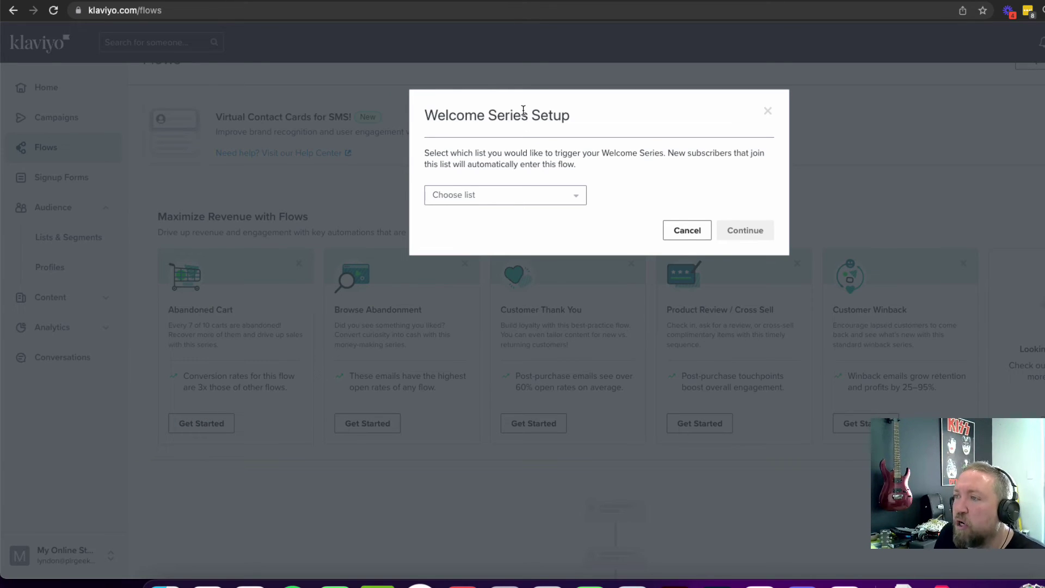
click(511, 200)
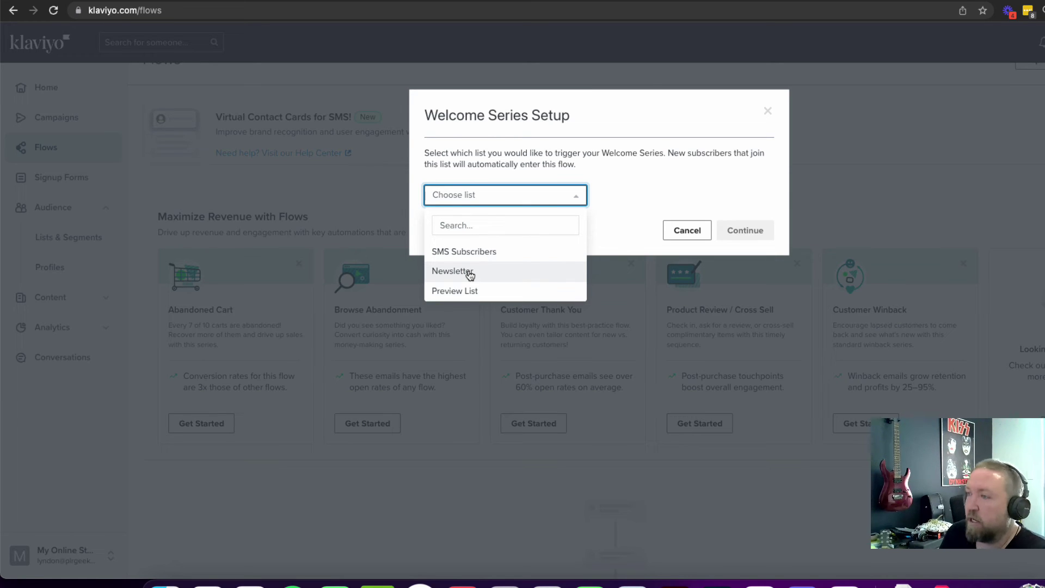
click(469, 273)
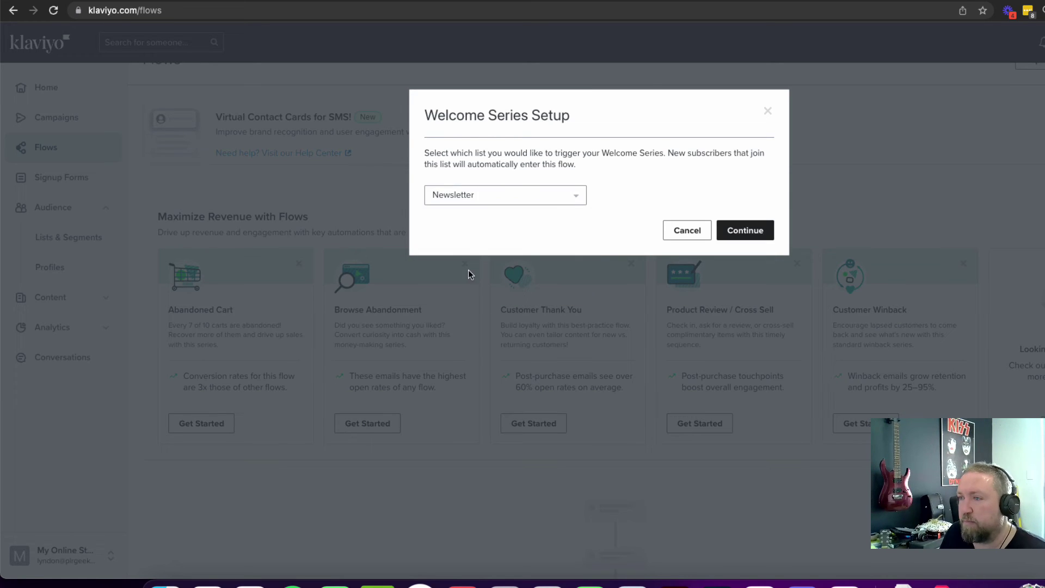
click(756, 229)
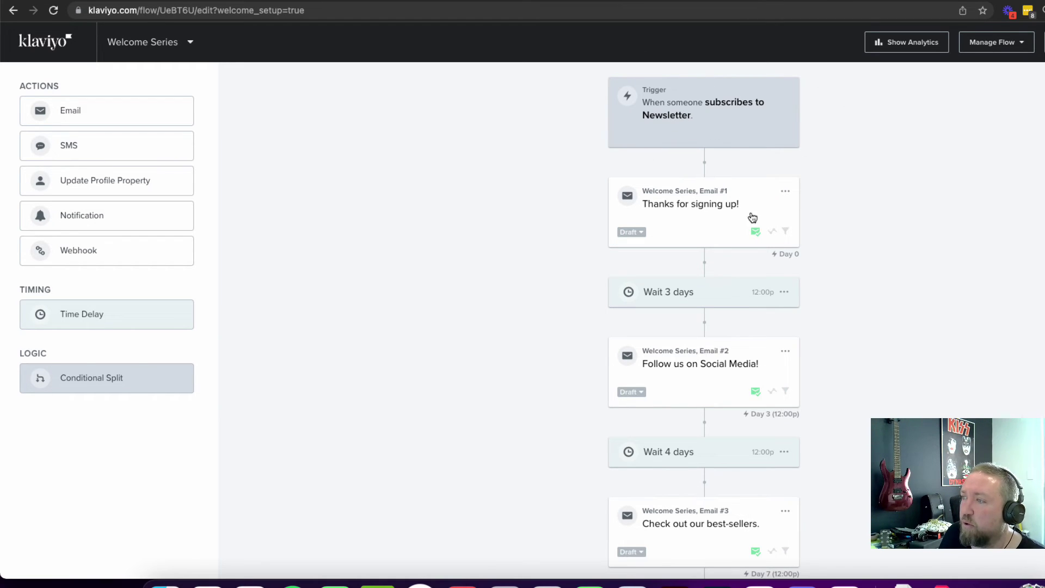
Step: Open Email #1, 'Thanks for signing up!', in the drag-and-drop email editor
click(670, 226)
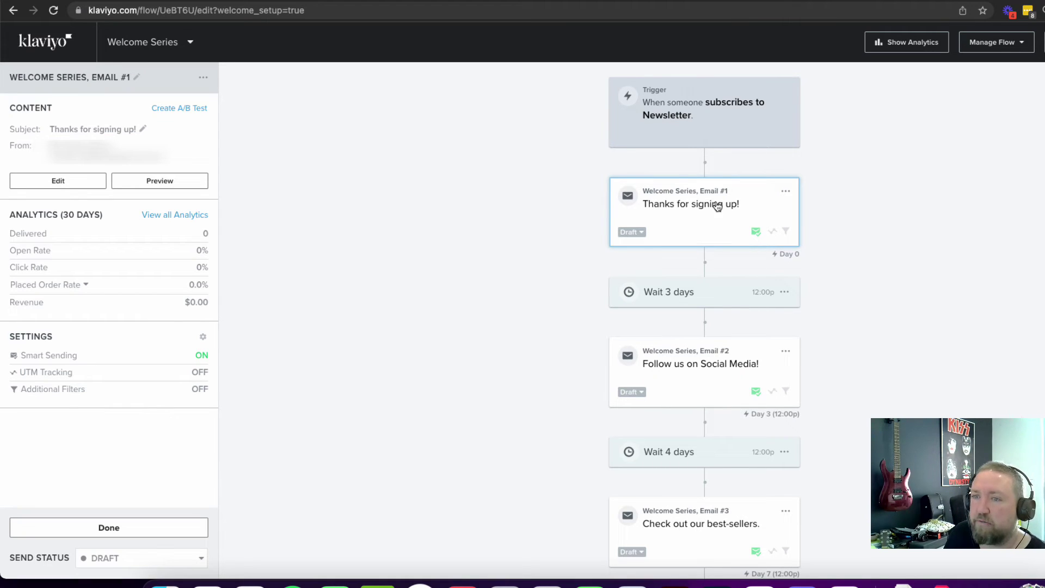
click(53, 183)
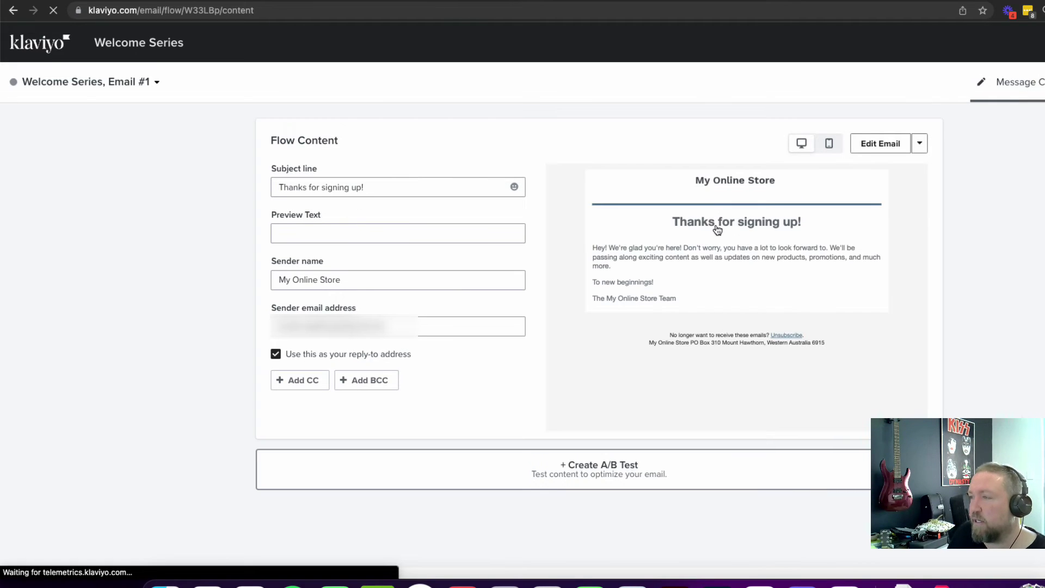
click(884, 147)
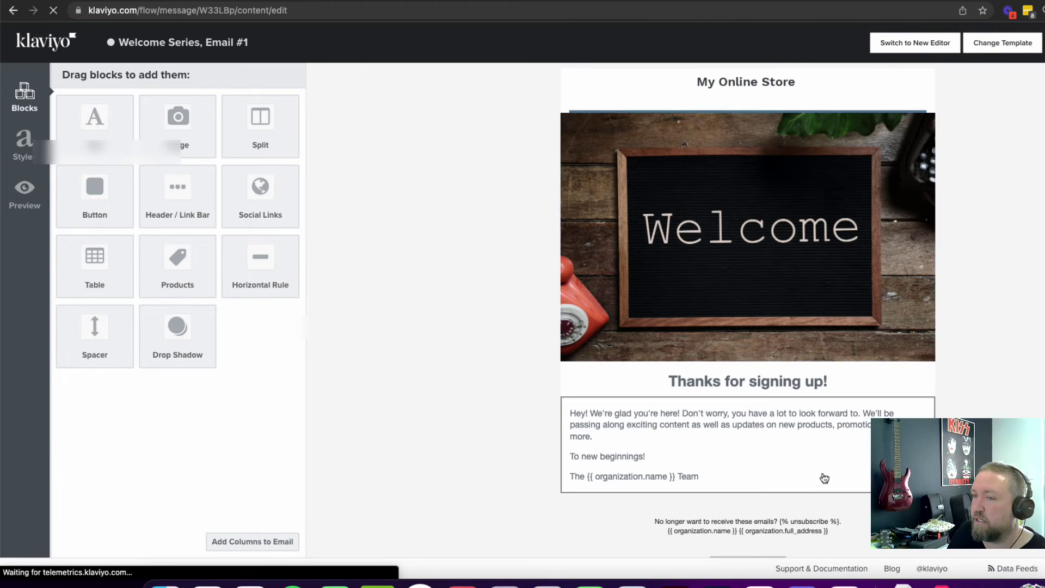
drag(260, 193, 459, 331)
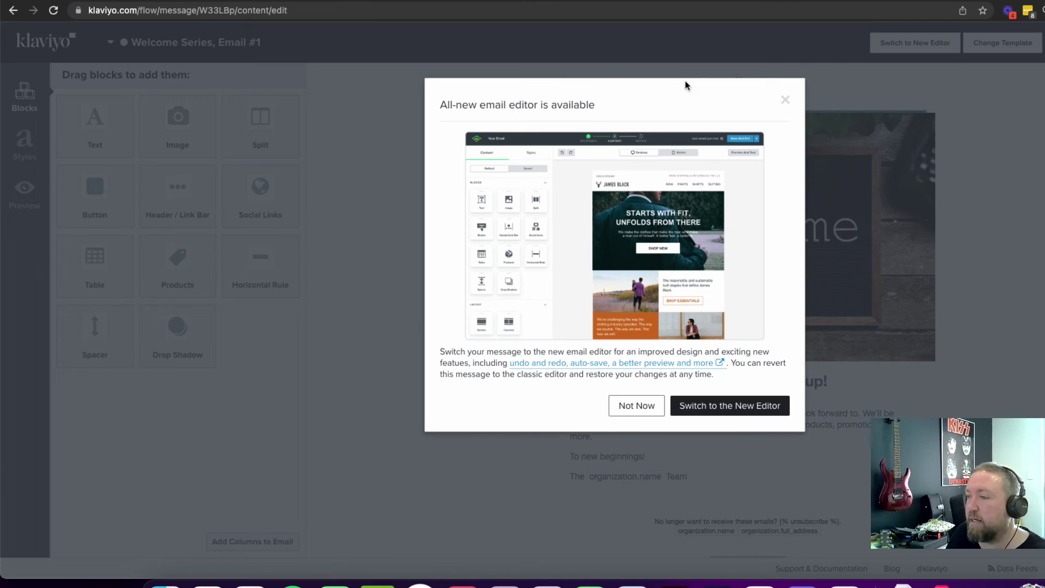
Step: Keep the classic editor, delete the Welcome image block, and retype the heading as 'Here's Your Discount Code!'
click(631, 406)
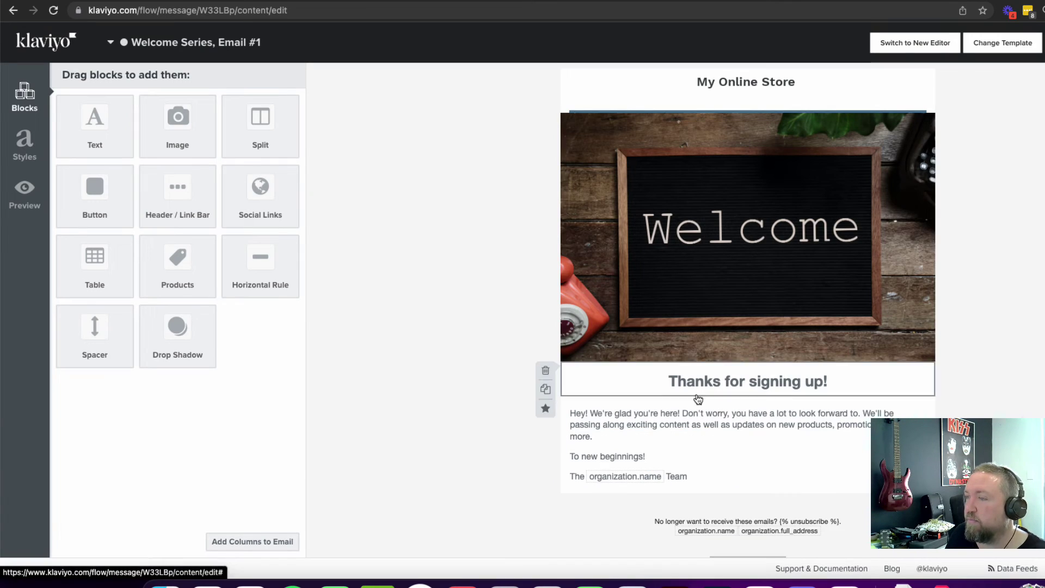
click(809, 189)
click(546, 125)
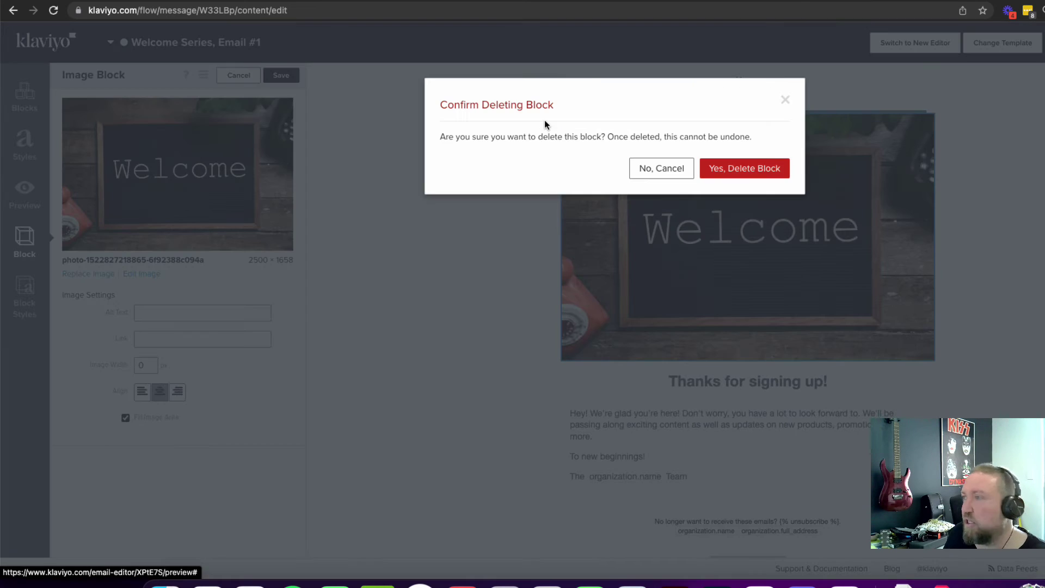
click(743, 168)
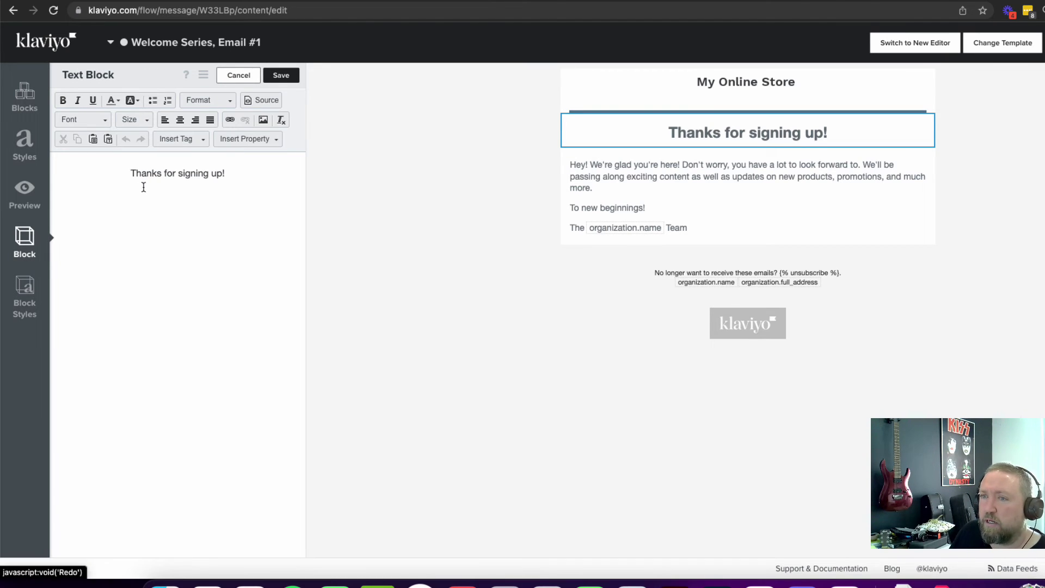
key(super+a)
text(Here')
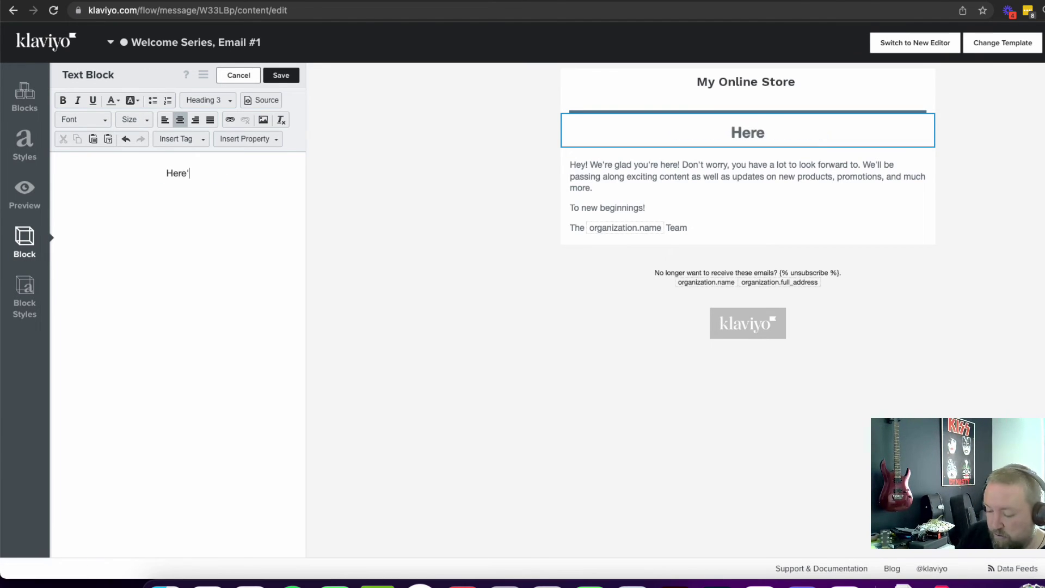
text(s Your Discount Code!)
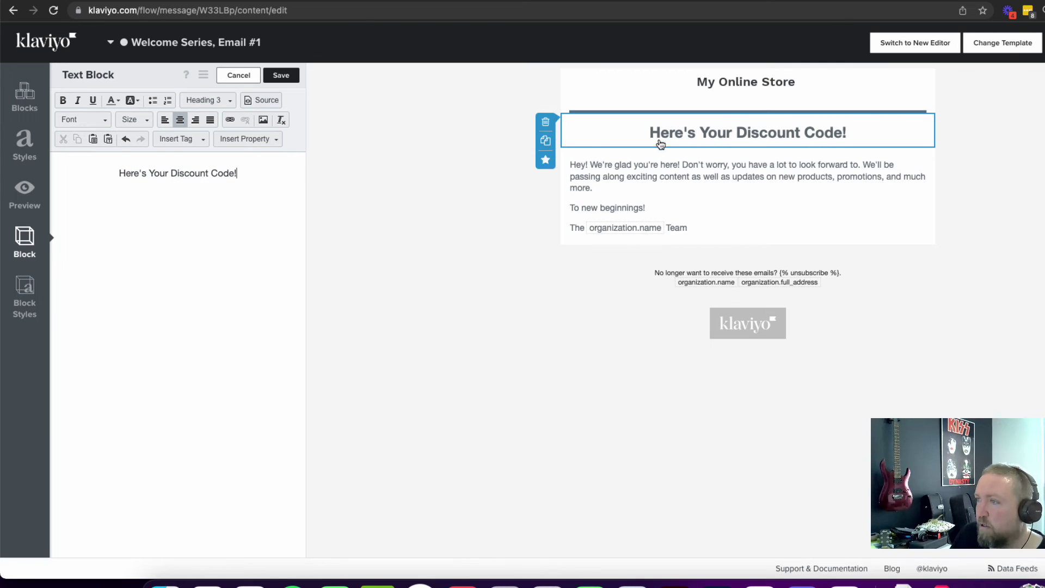
Step: Replace the body with 'USE VIP15 to get your exclusive discount.' plus an about-us sentence
click(584, 179)
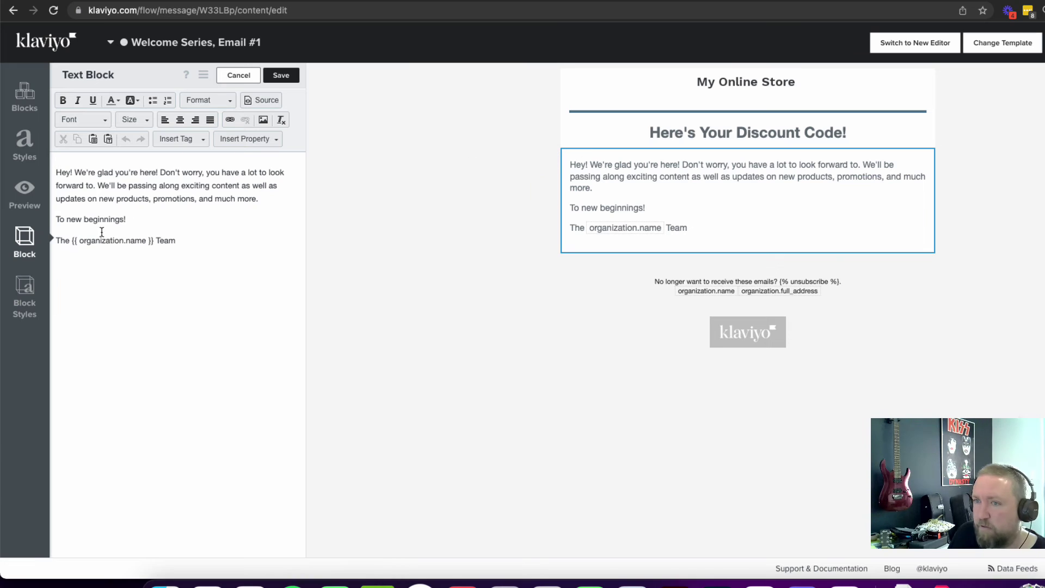
click(102, 199)
triple_click(102, 199)
text(USE VIP)
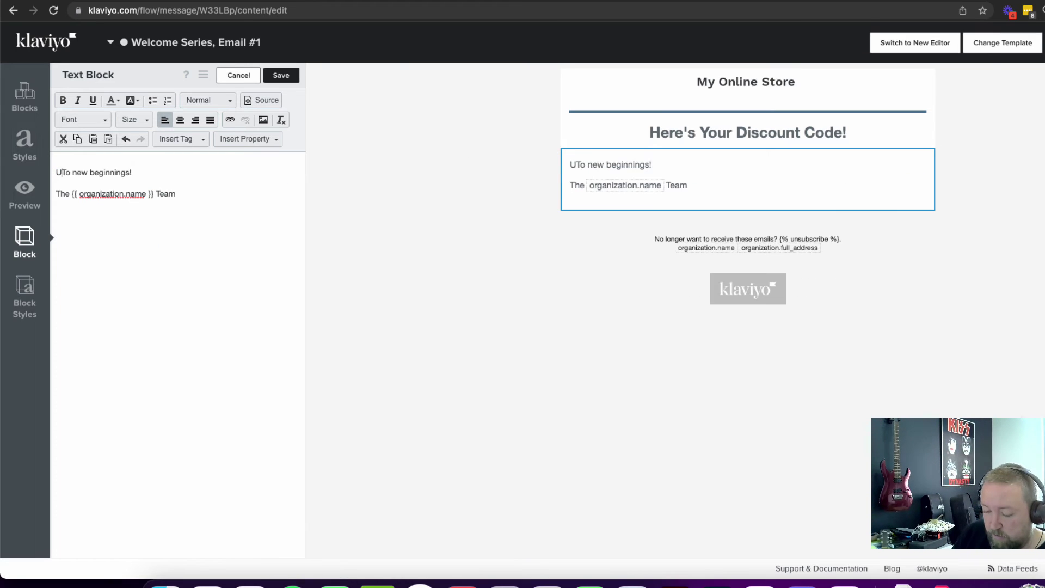
text(15 to ge)
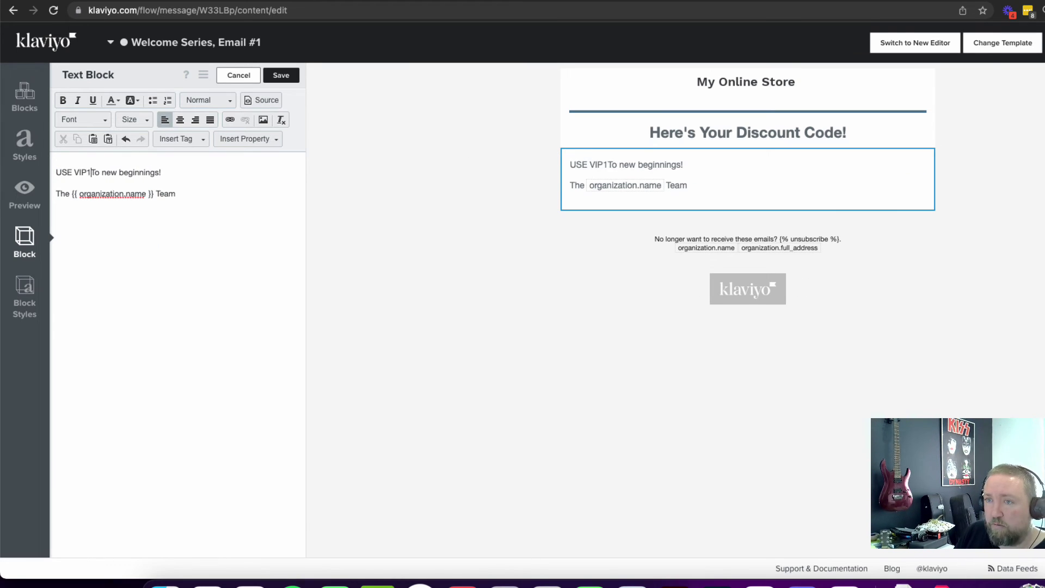
text(t your exclusive di)
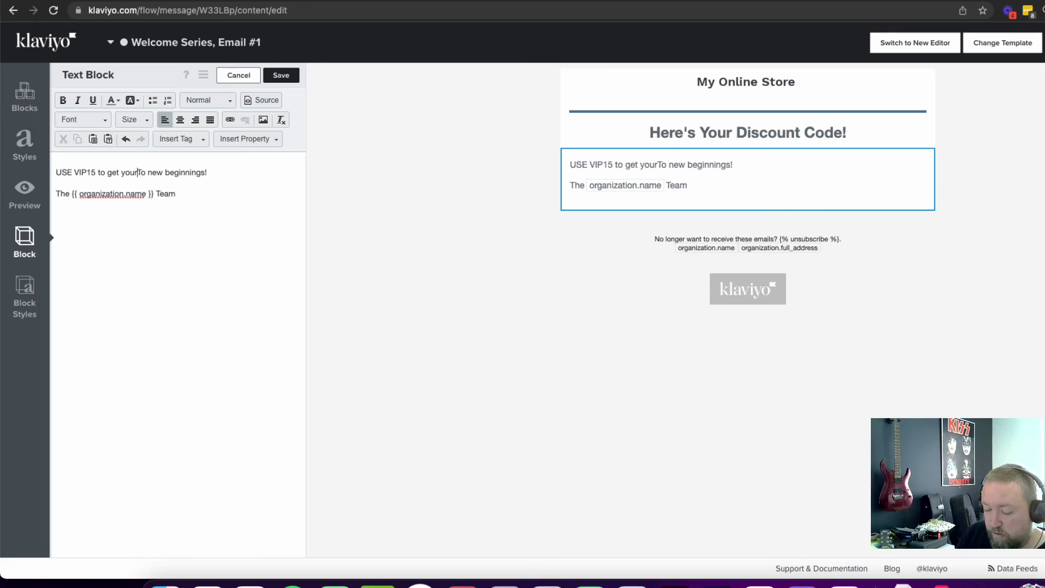
text(scount.)
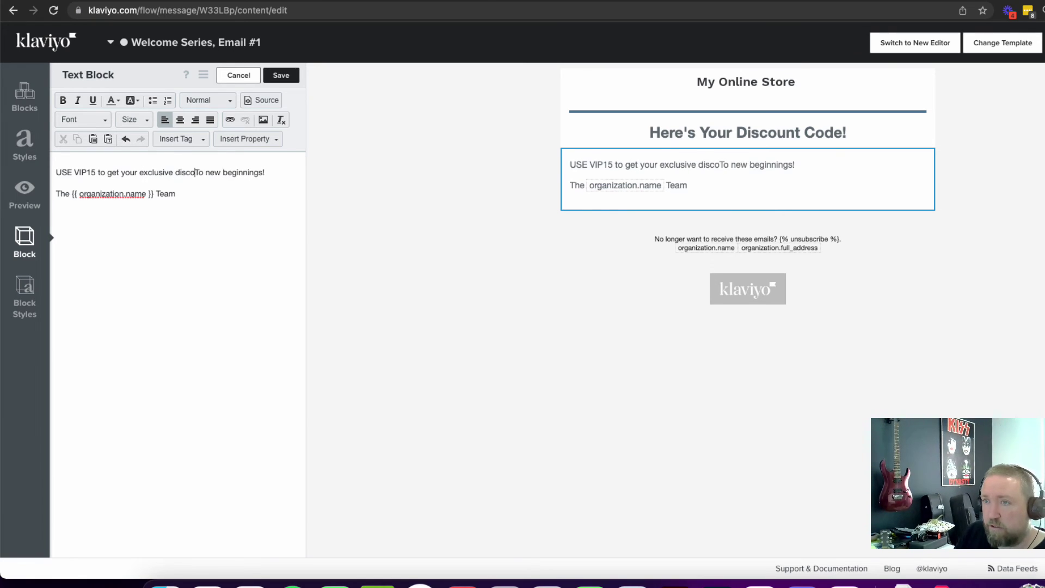
key(Return)
key(Return)
text(H)
key(BackSpace)
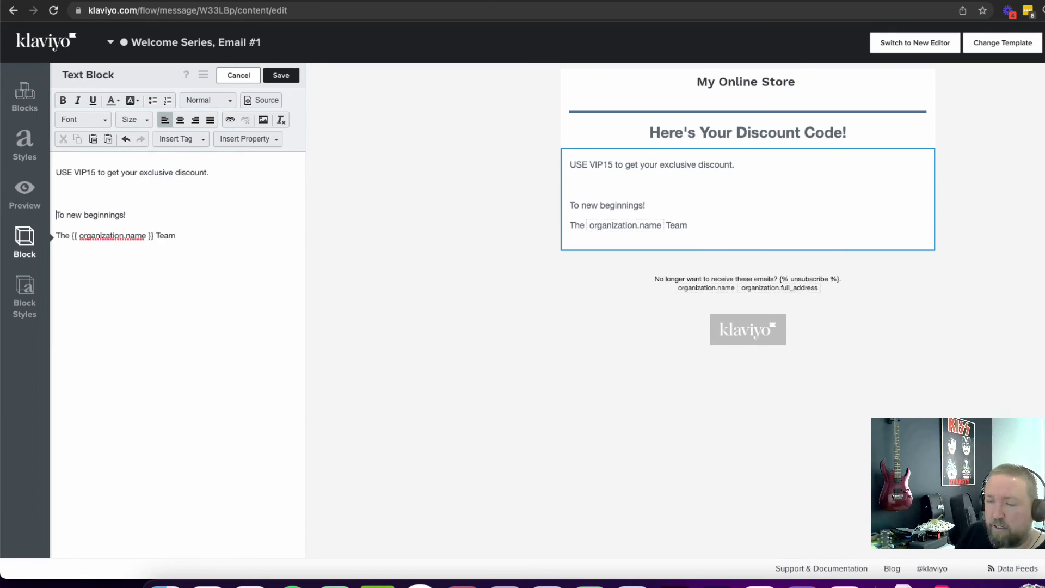
text(Heres some informati)
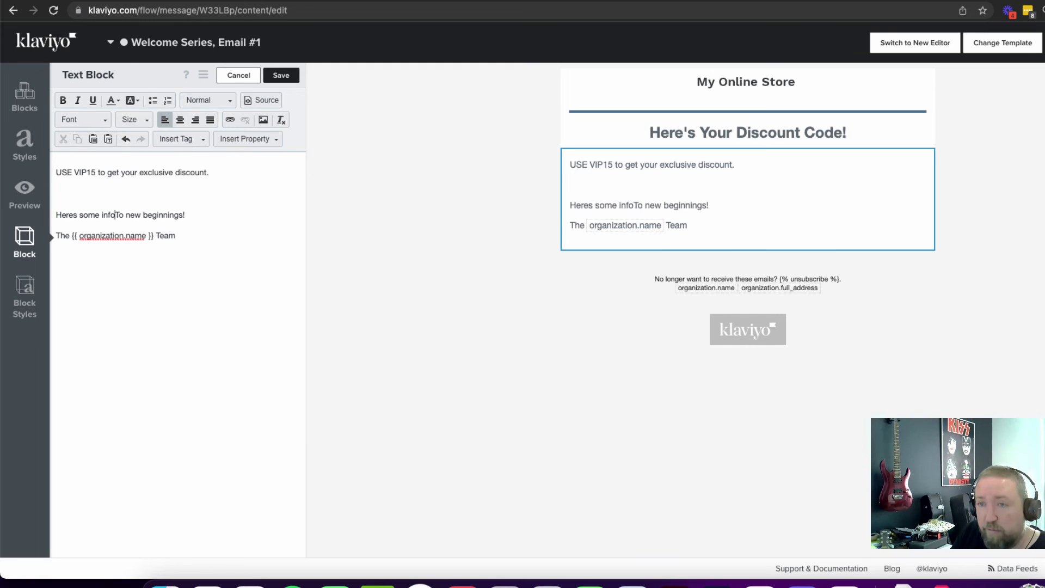
text(on about us and how)
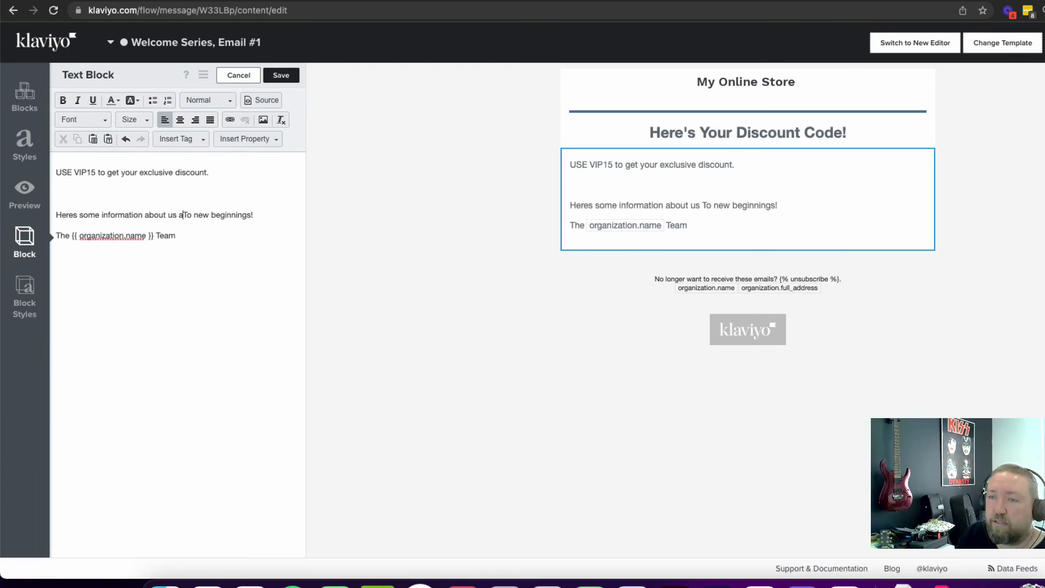
text( cool we are and how )
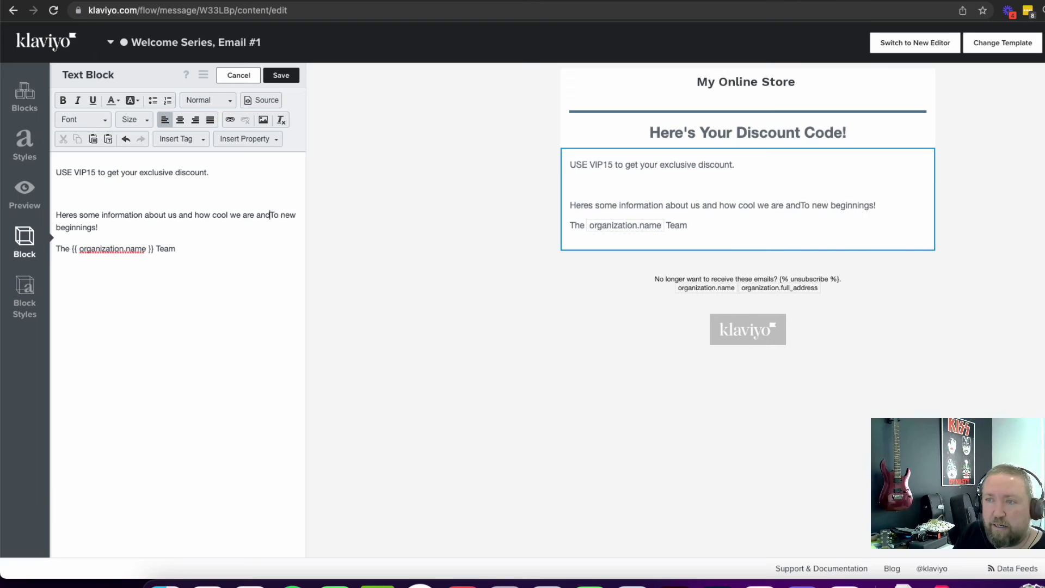
text(we can help you.)
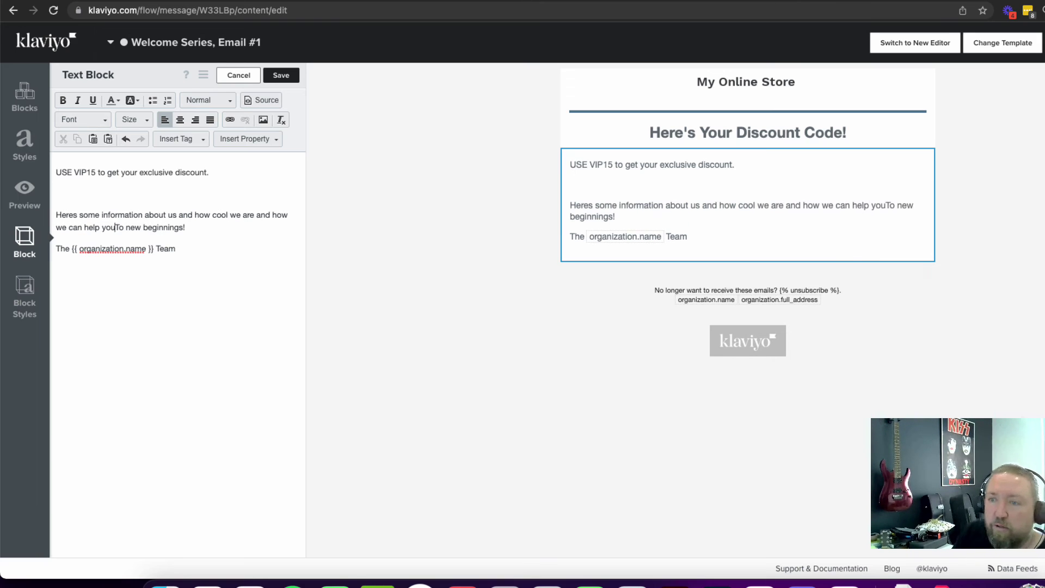
key(Return)
key(Return)
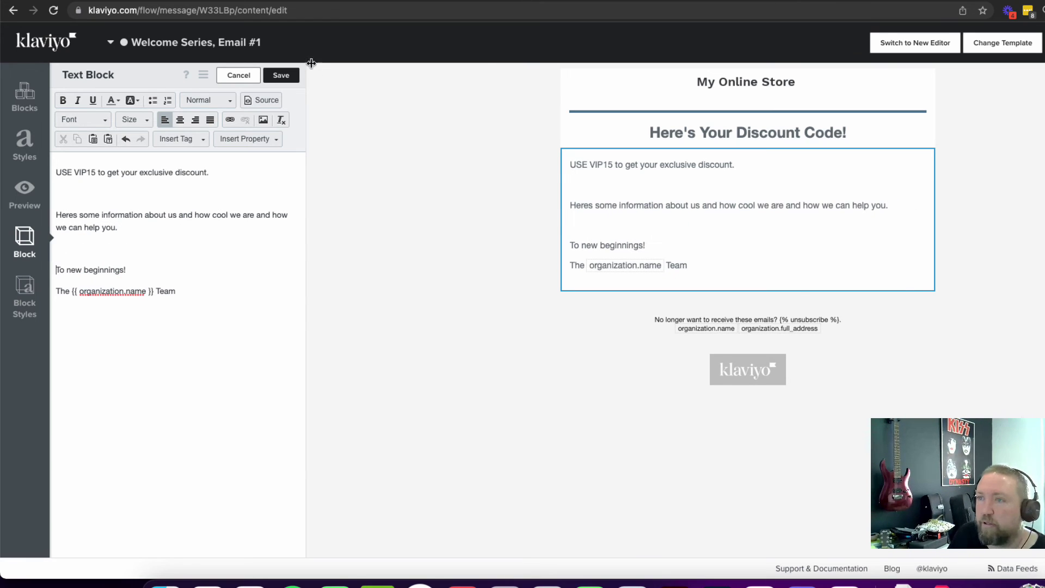
click(281, 75)
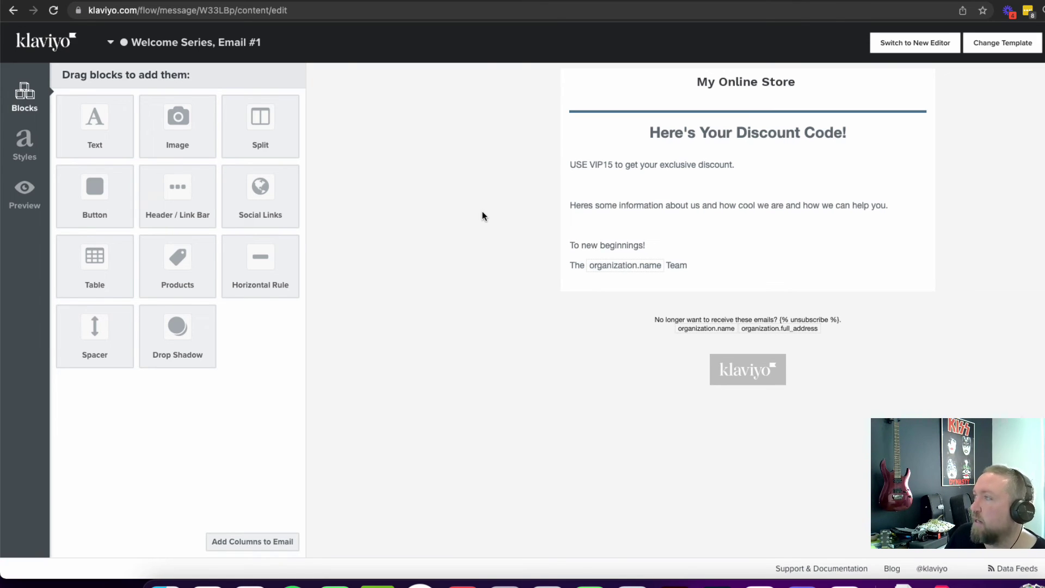
Step: Back in the Welcome Series flow, switch Email #1 from Draft to Live
key(super+bracketleft)
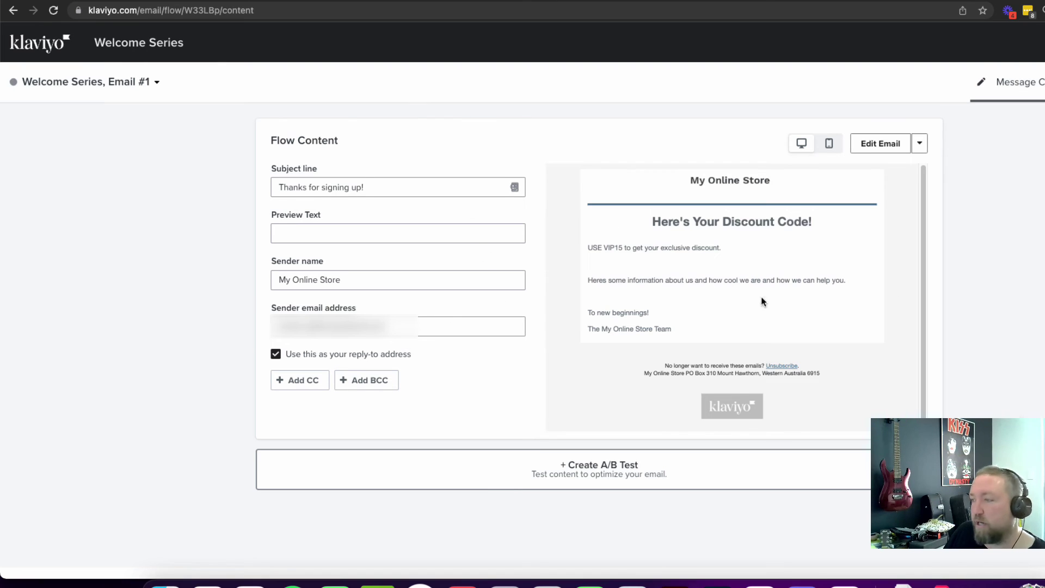
key(super+bracketleft)
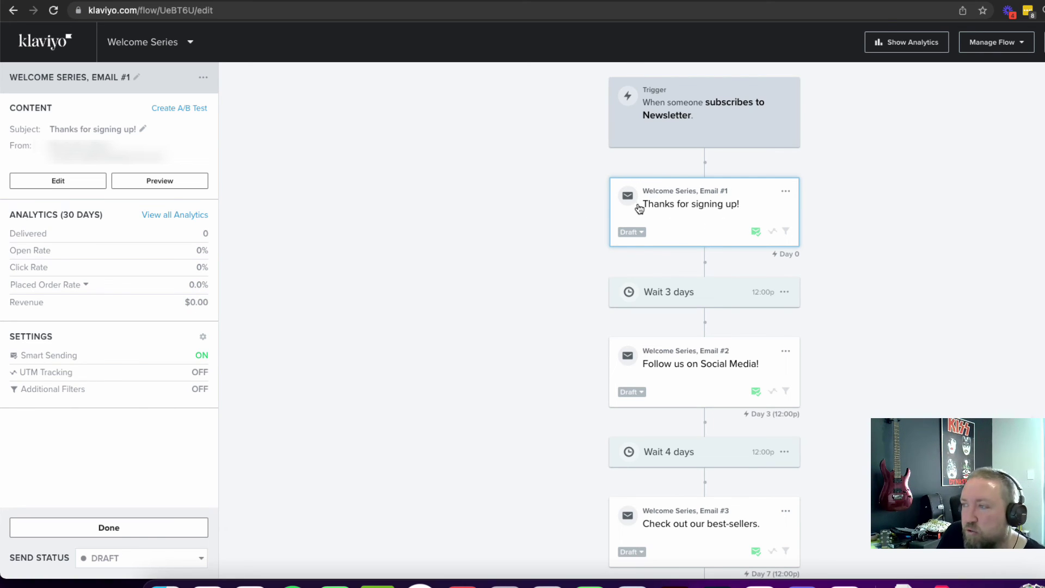
click(641, 234)
click(641, 276)
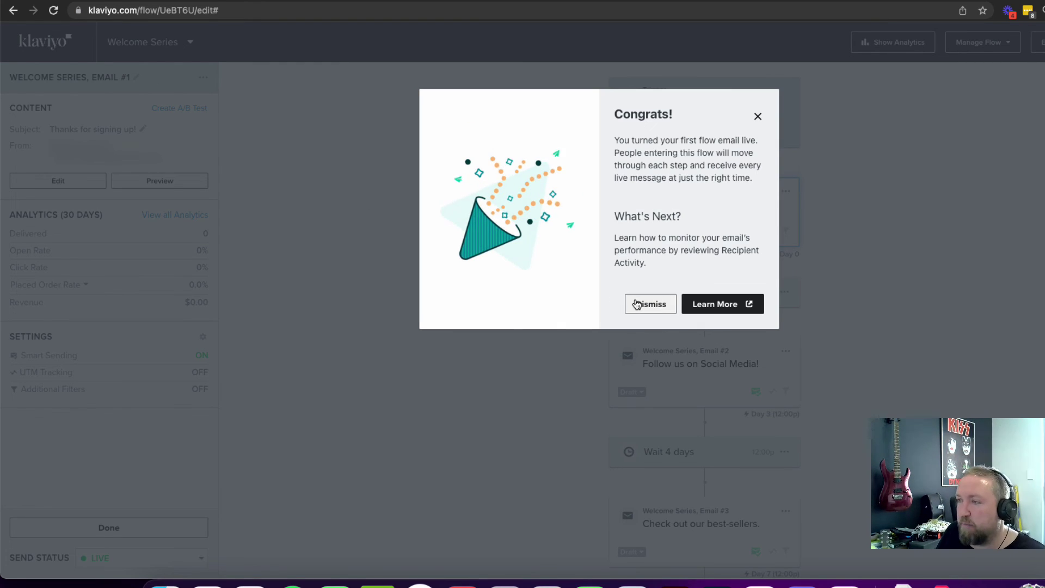
click(632, 304)
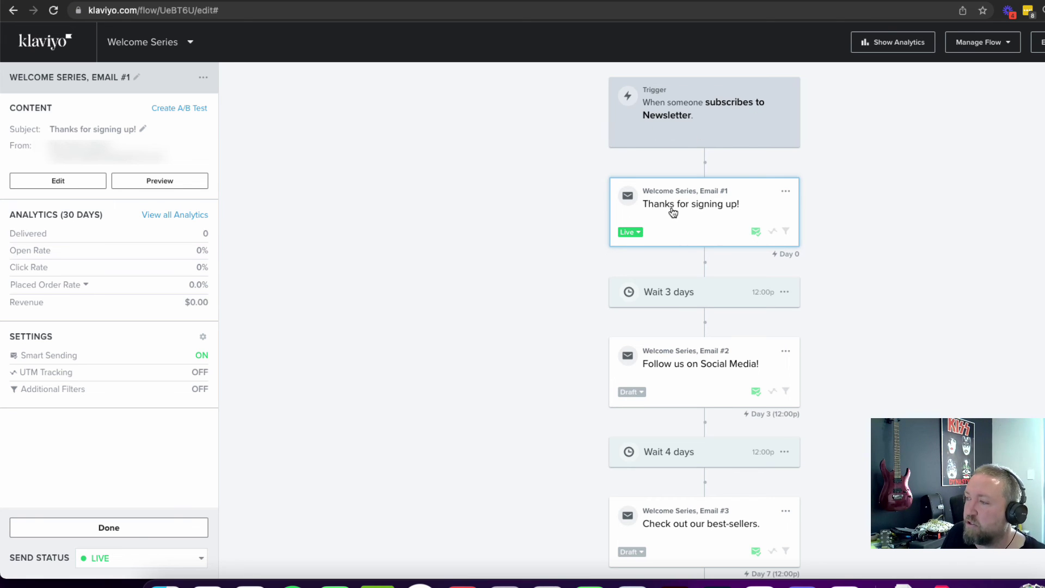
Step: Shorten the first wait step from 3 days to 1 day
scroll(721, 211, down, 2)
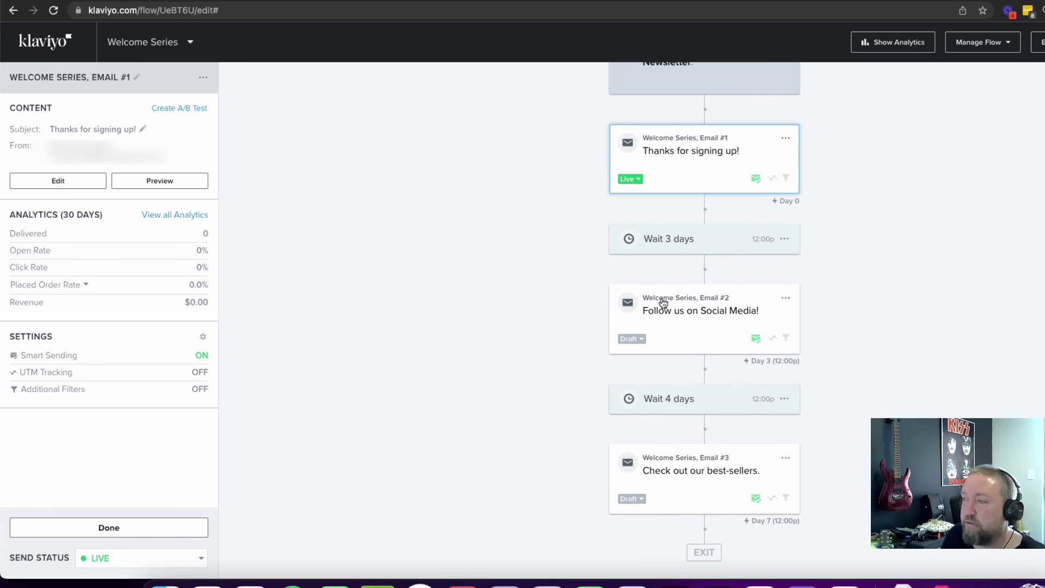
scroll(663, 297, up, 2)
scroll(700, 246, down, 2)
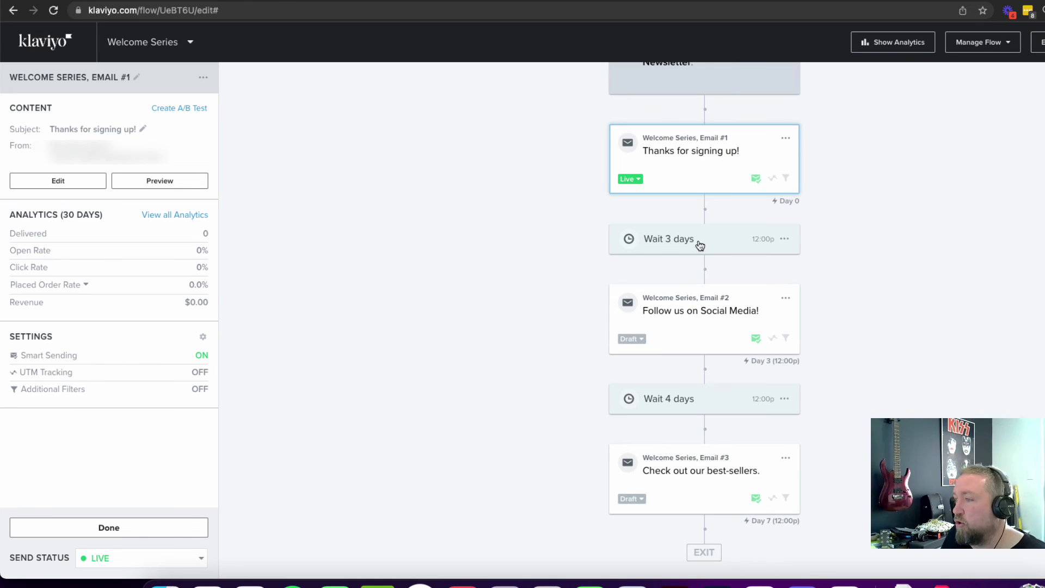
click(726, 244)
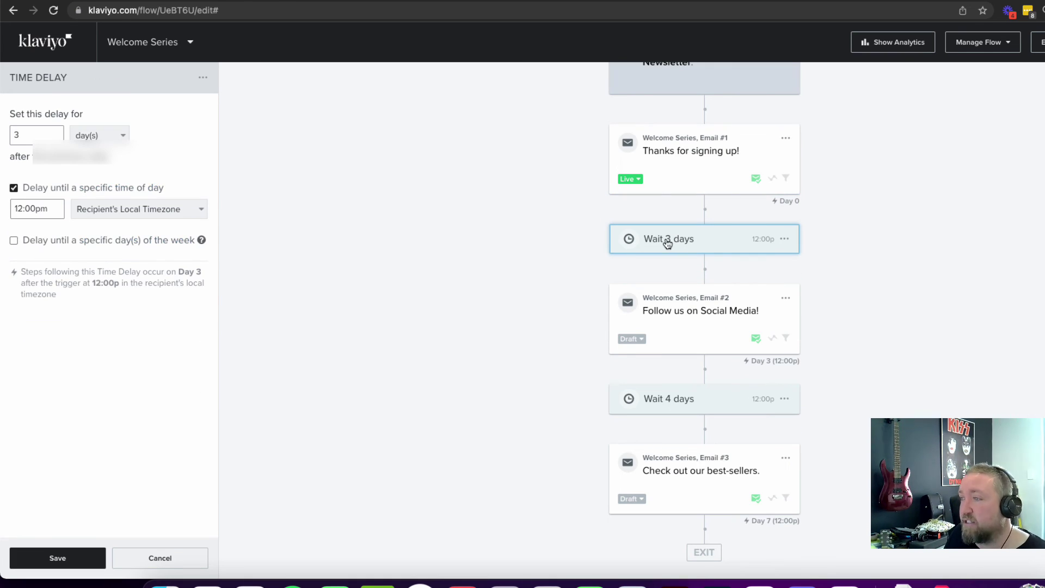
drag(26, 135, 5, 135)
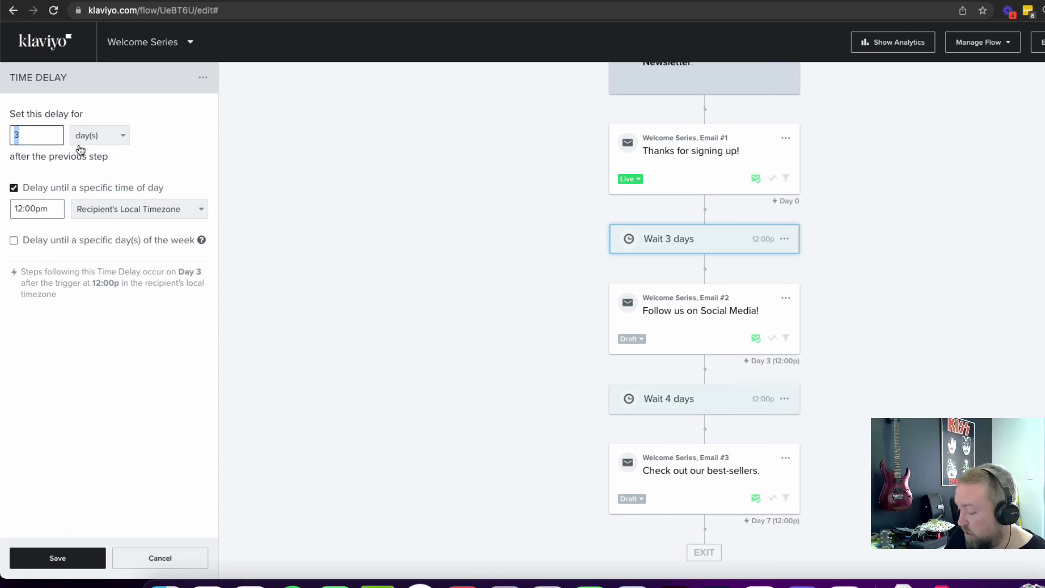
text(1)
click(423, 191)
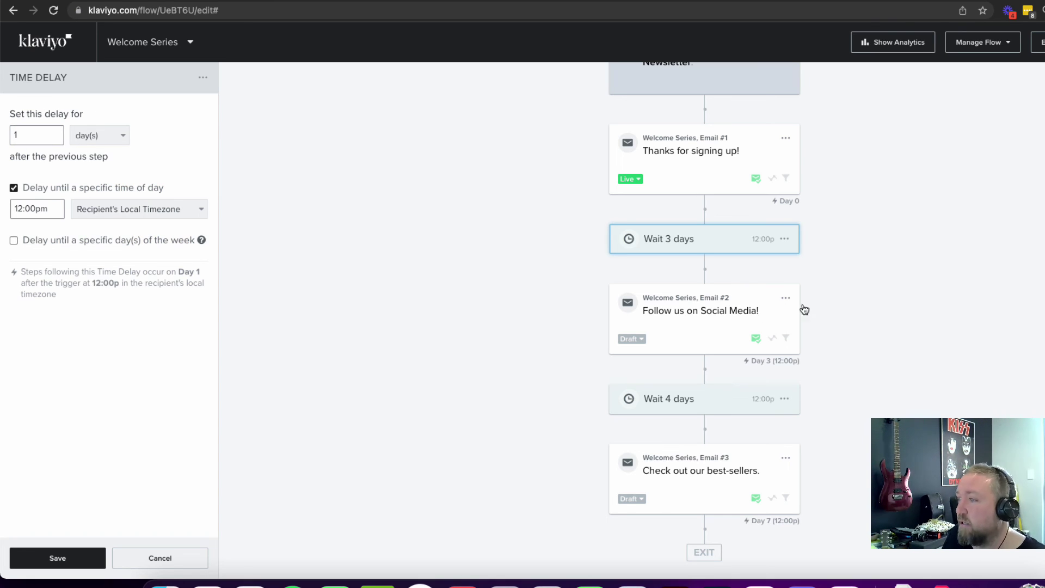
Step: Clone the 4-day wait and move the copy below Email #3
click(706, 324)
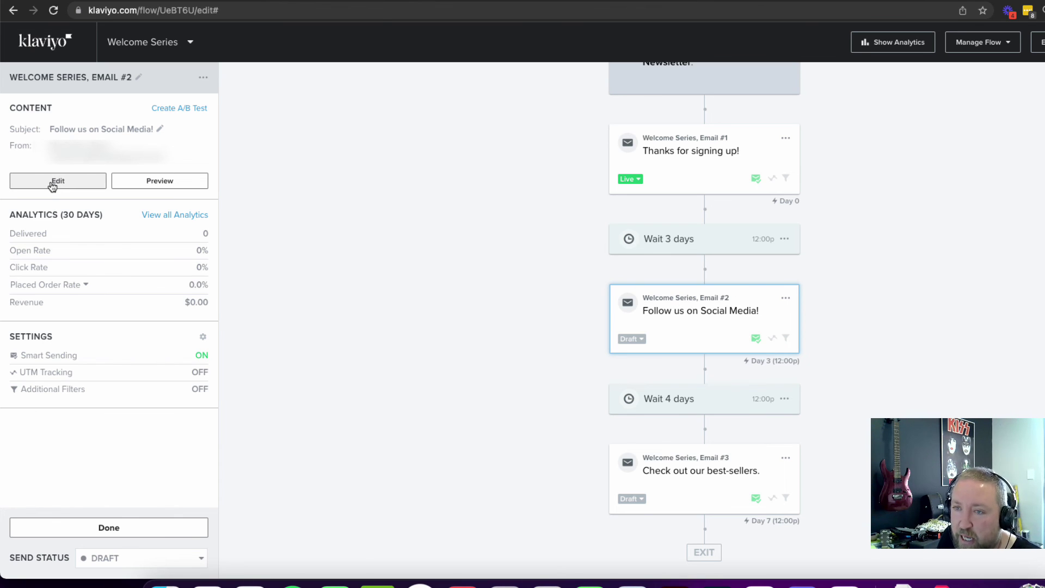
click(700, 397)
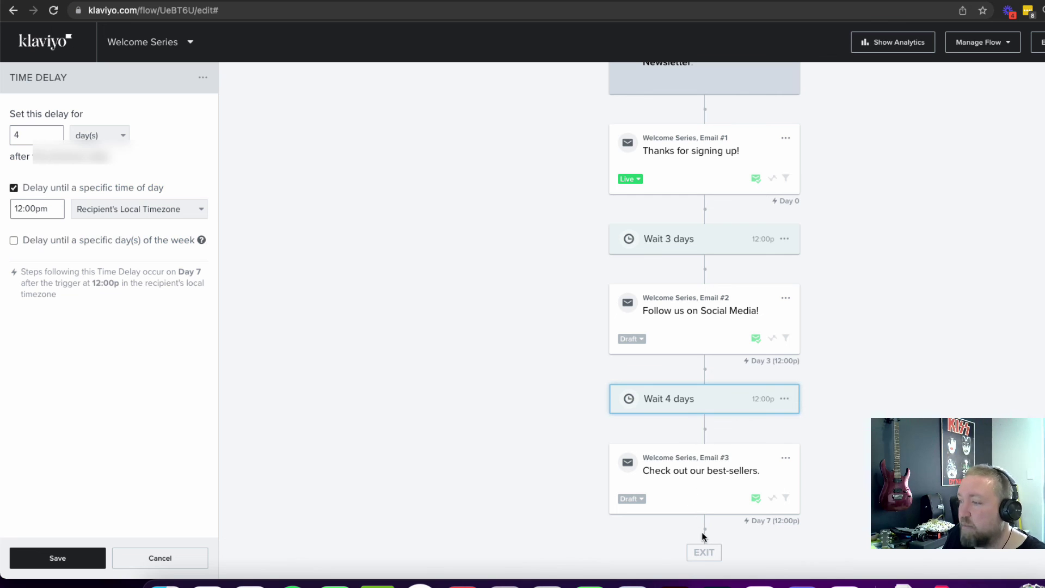
click(784, 402)
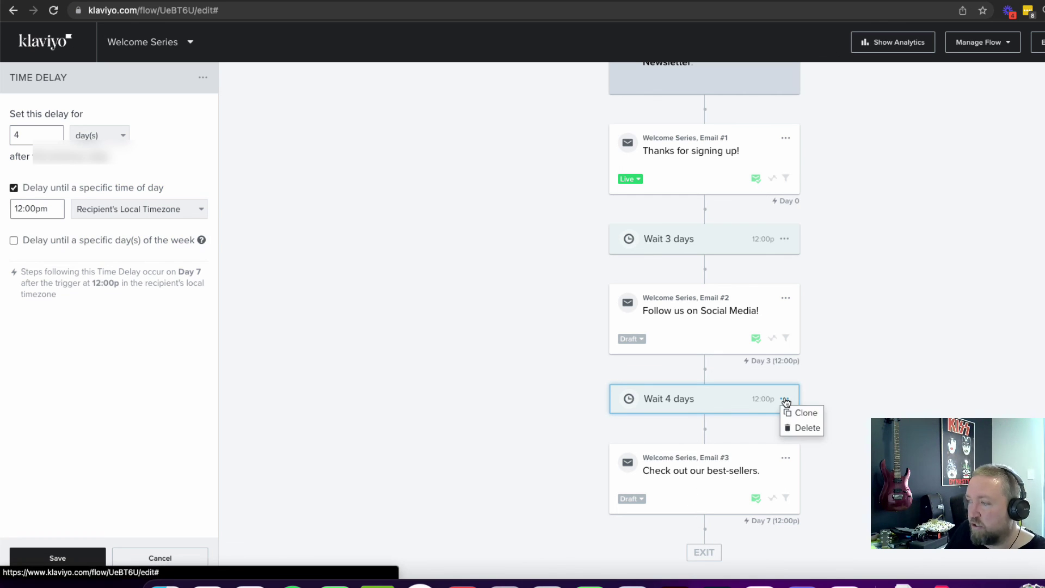
click(802, 412)
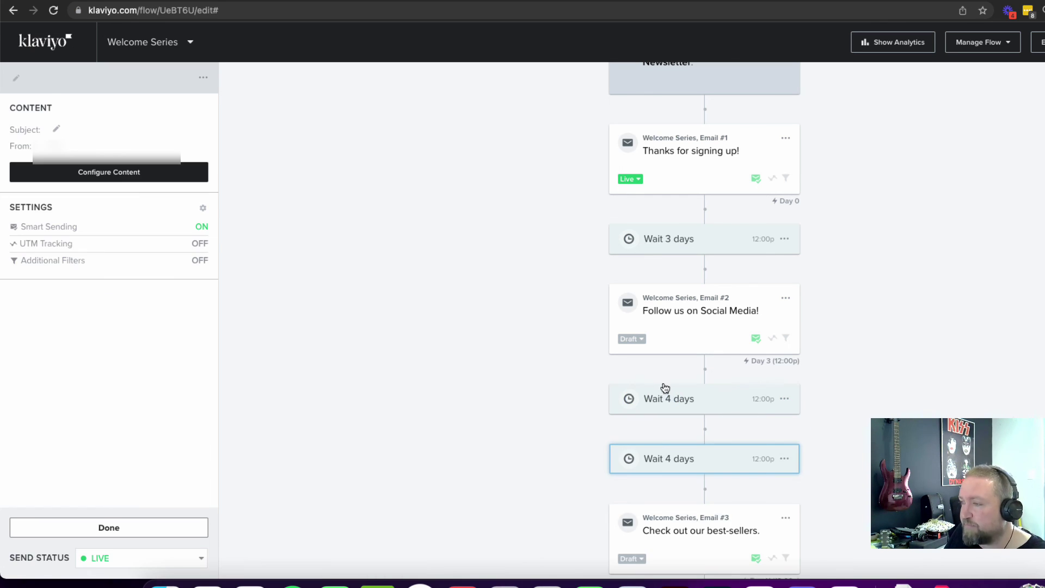
scroll(716, 390, down, 2)
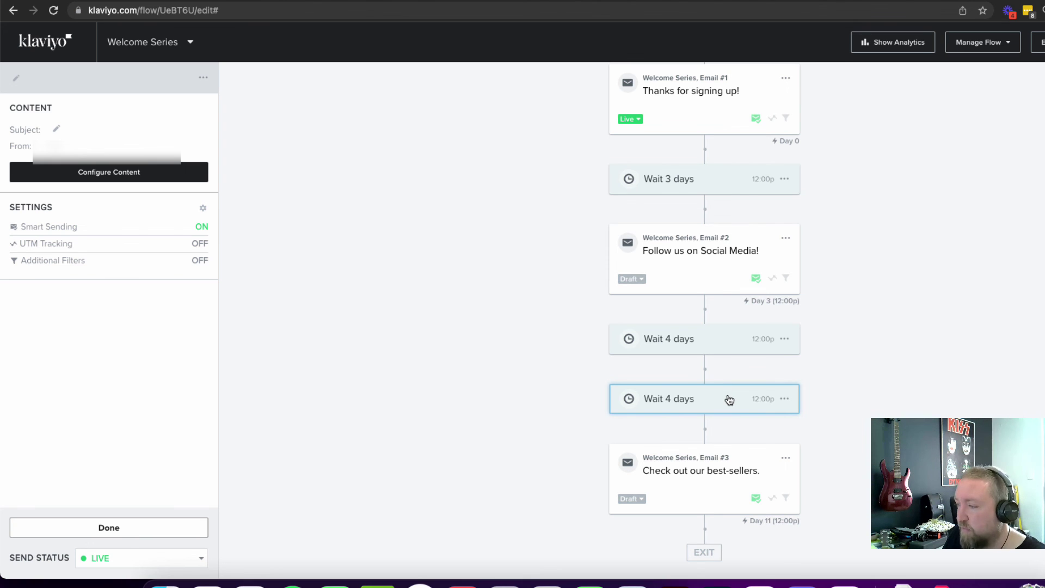
mouse_move(730, 400)
mouse_down()
mouse_move(722, 525)
mouse_move(727, 498)
mouse_up()
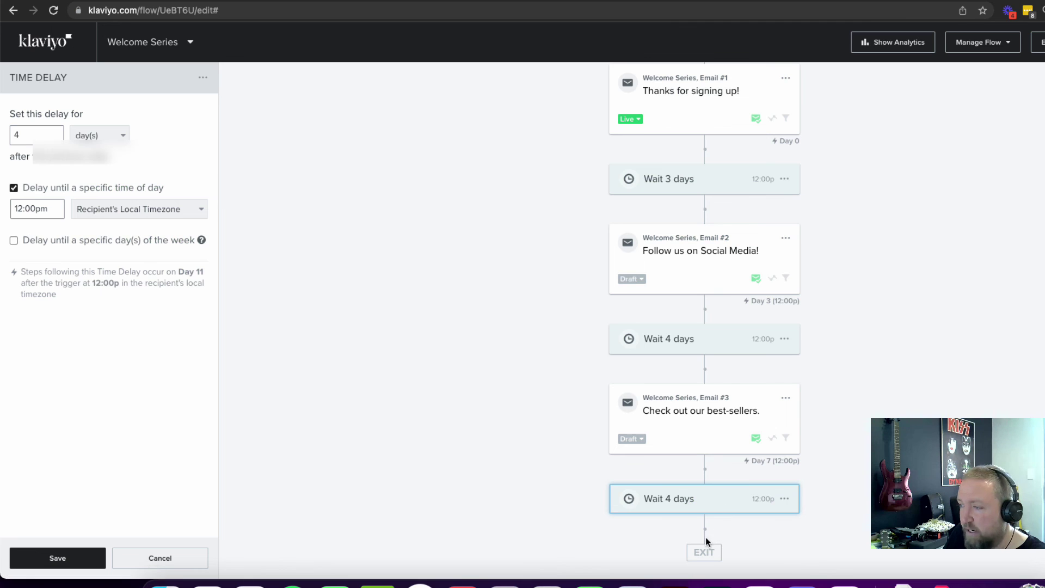
scroll(538, 361, up, 2)
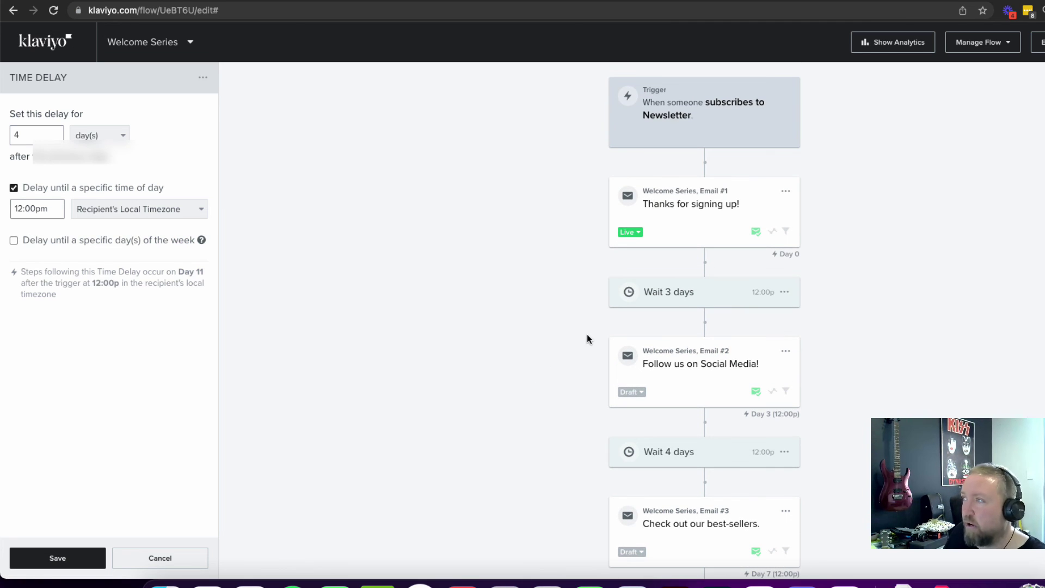